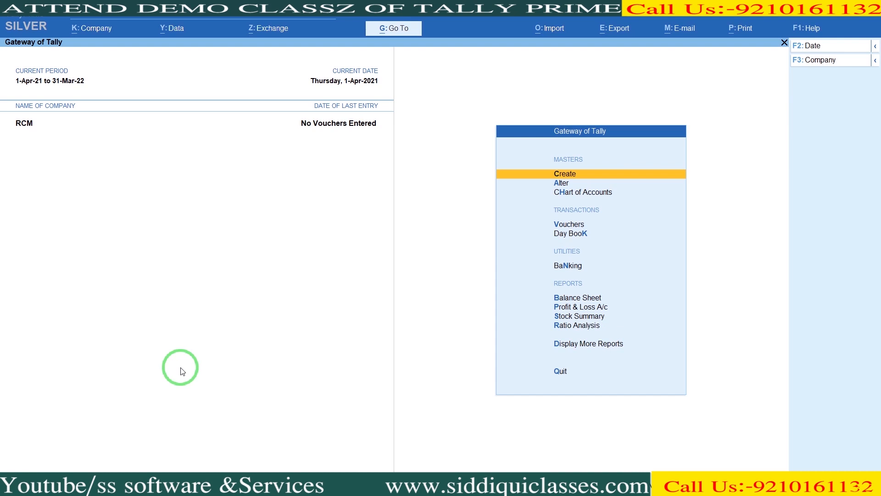
# Review the company's GST details, including tax liability on reverse charge, and accept the company features
pyautogui.press('F11')
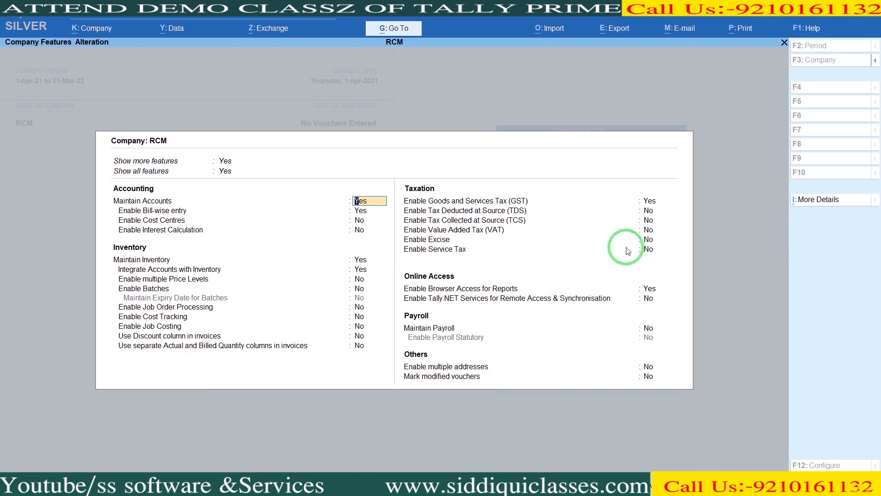
pyautogui.click(647, 200)
pyautogui.press('Return')
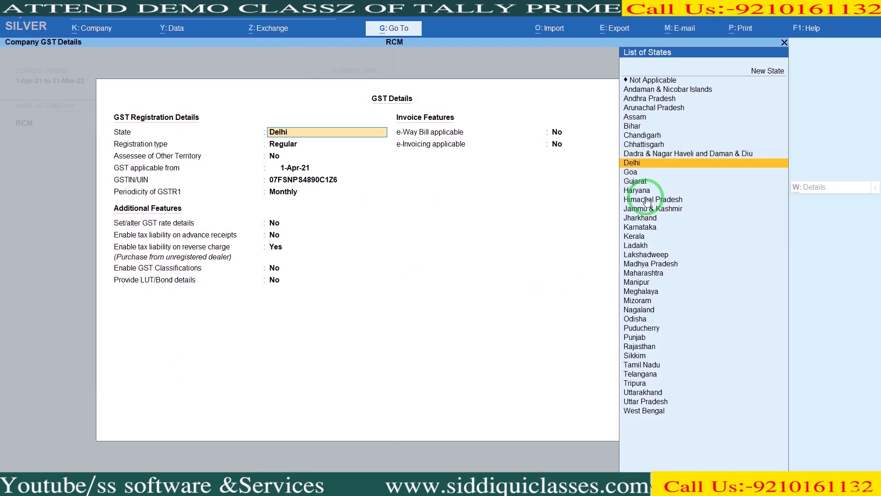
pyautogui.press('Return')
pyautogui.press('Return')
pyautogui.press('Return')
pyautogui.press('Return')
pyautogui.press('Return')
pyautogui.press('Return')
pyautogui.press('Return')
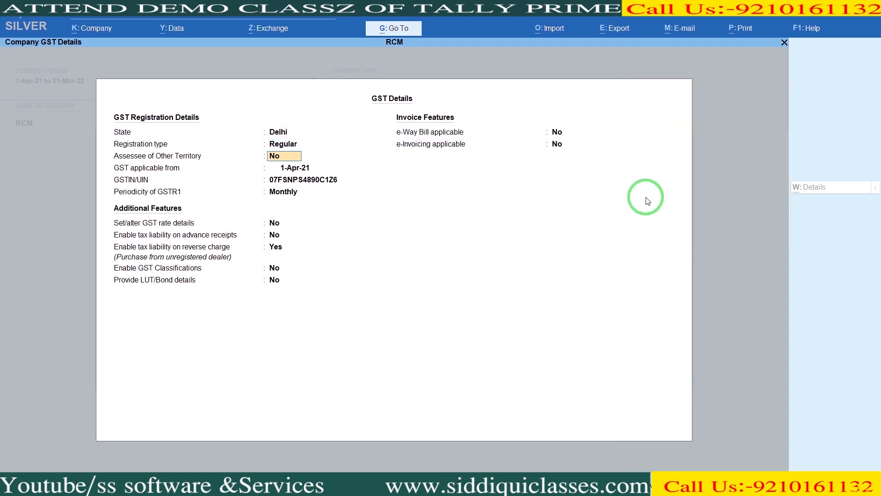
pyautogui.press('Return')
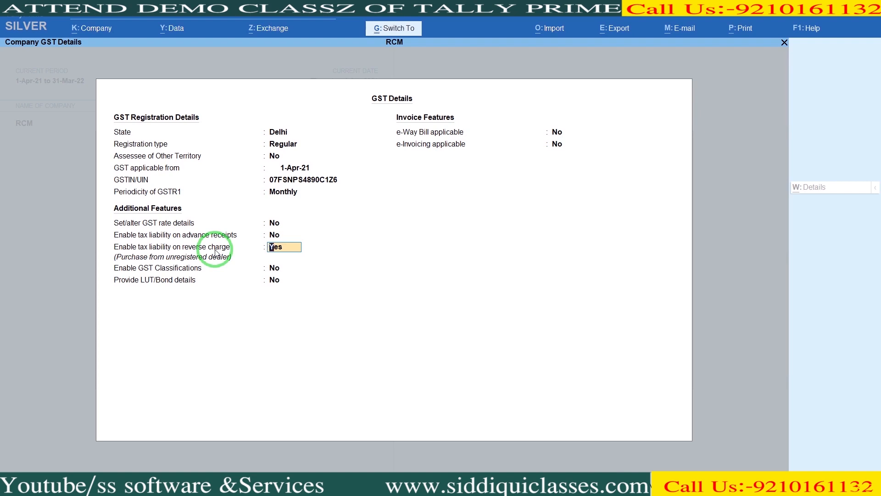
pyautogui.hotkey('ctrl', 'a')
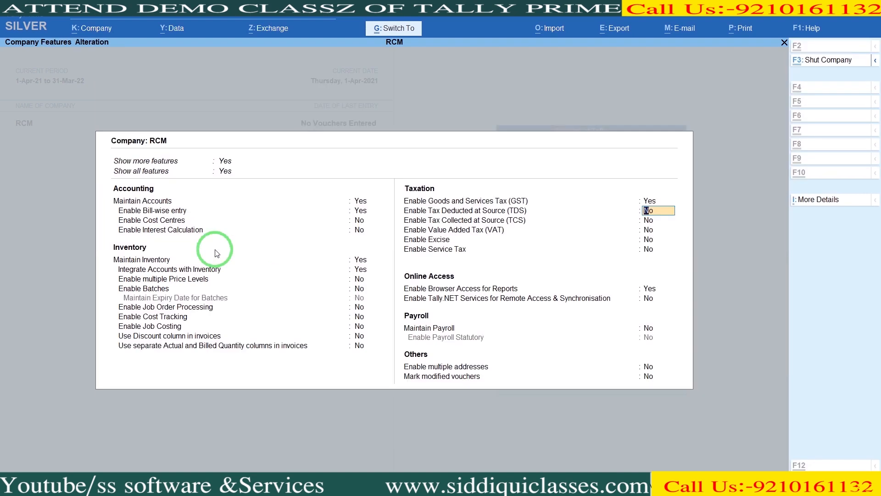
pyautogui.hotkey('ctrl', 'a')
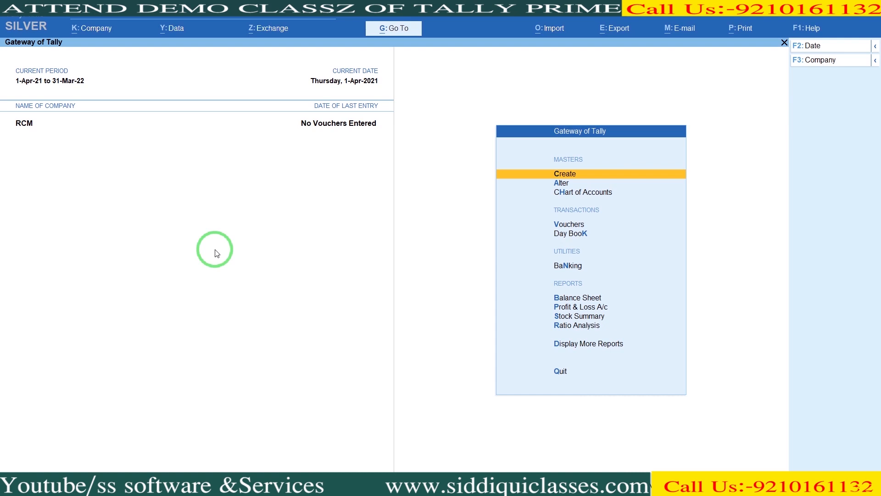
# Open the Transport Expenses ledger for alteration
pyautogui.press('Down')
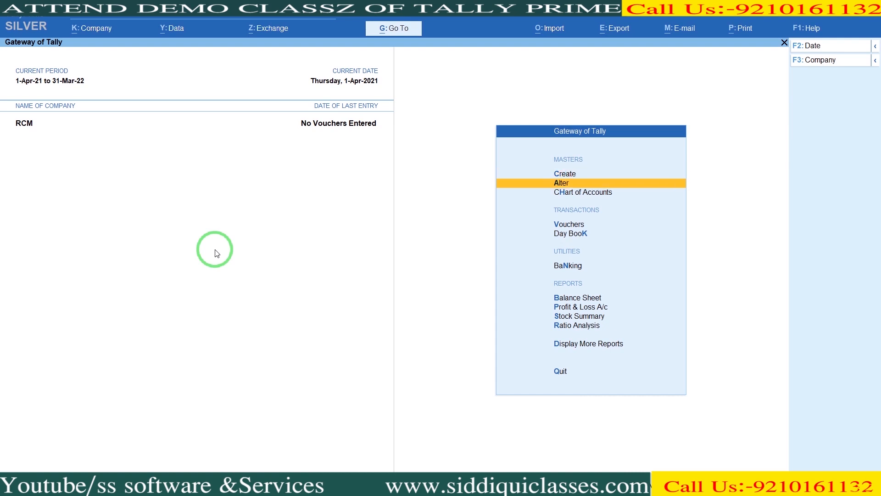
pyautogui.press('Return')
pyautogui.press('Down')
pyautogui.press('Return')
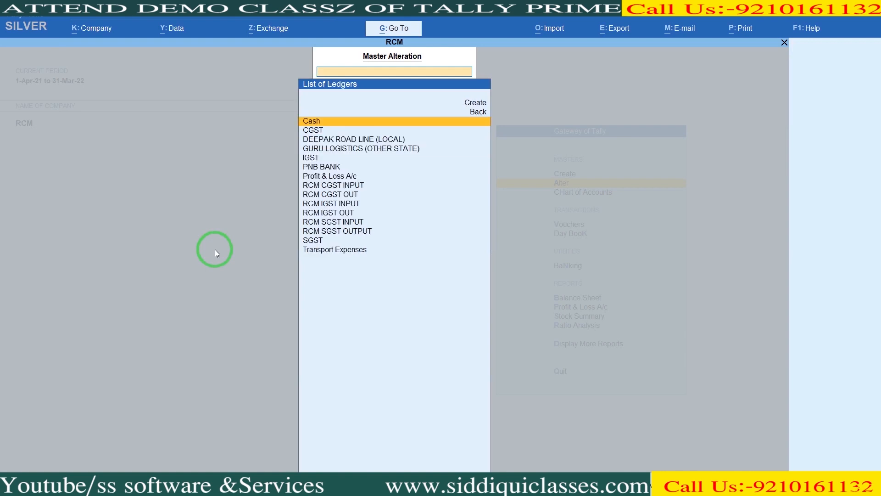
pyautogui.press('Down')
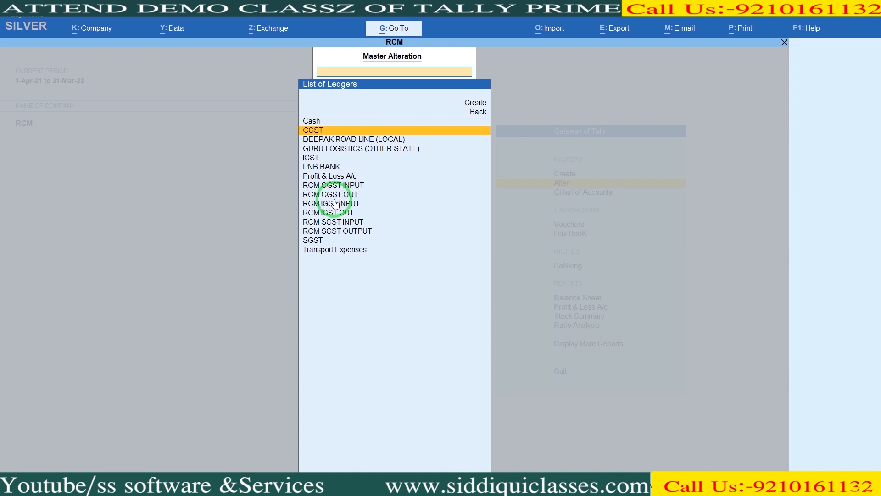
pyautogui.press('Down')
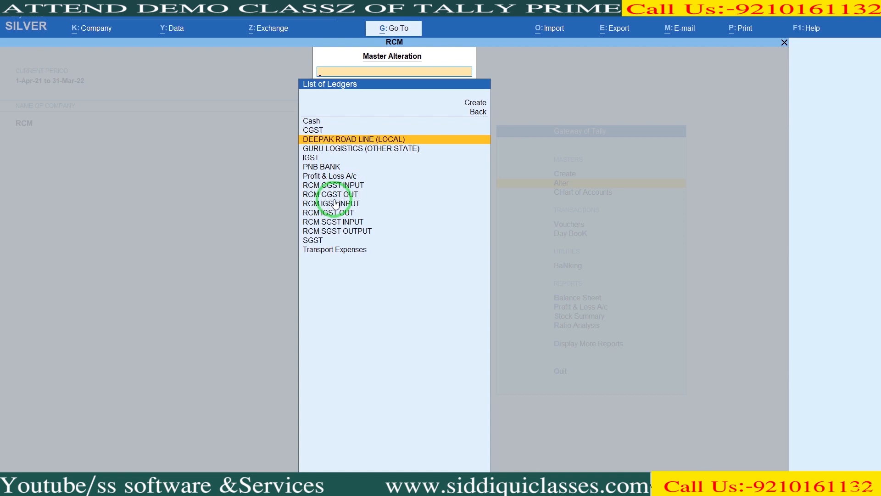
pyautogui.press('Down')
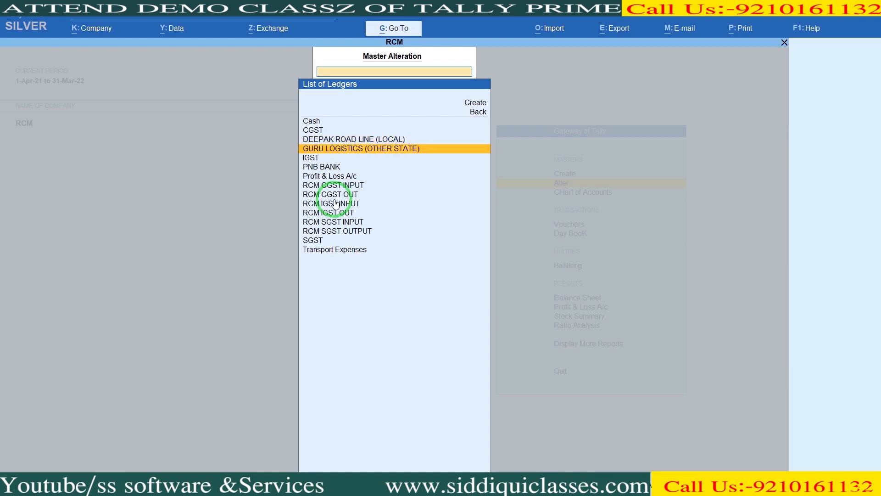
pyautogui.press('Down')
pyautogui.press('Down')
pyautogui.press('Down')
pyautogui.press('Down')
pyautogui.press('Down')
pyautogui.press('Down')
pyautogui.press('Down')
pyautogui.press('Down')
pyautogui.press('Down')
pyautogui.press('Down')
pyautogui.press('Down')
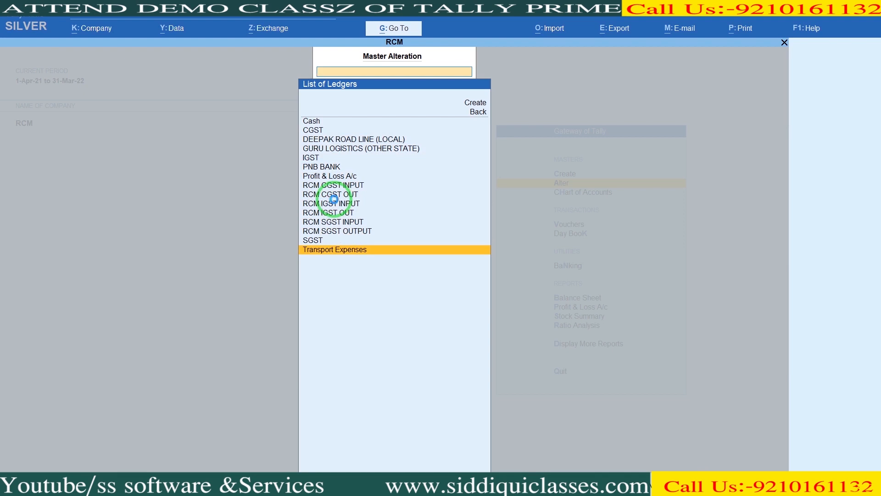
pyautogui.press('Return')
# Set the Transport Expenses ledger type to Not Applicable and Set/Alter GST Details to Yes
pyautogui.press('Return')
pyautogui.press('Return')
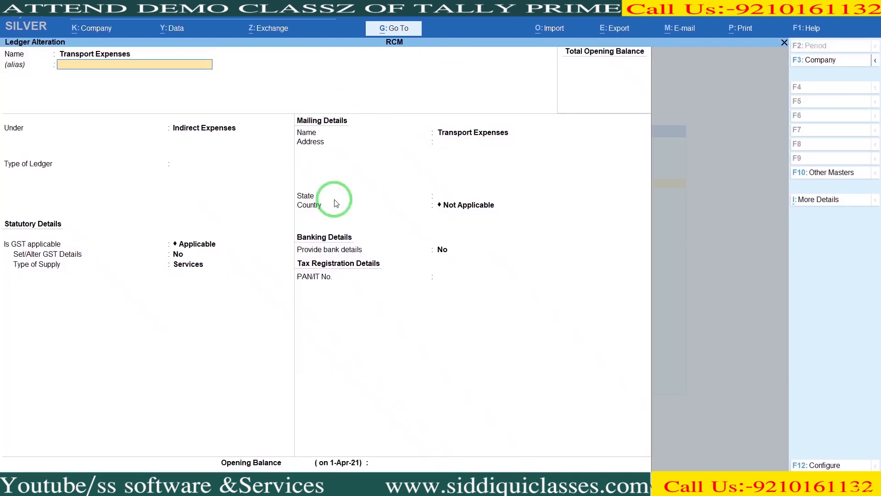
pyautogui.press('Return')
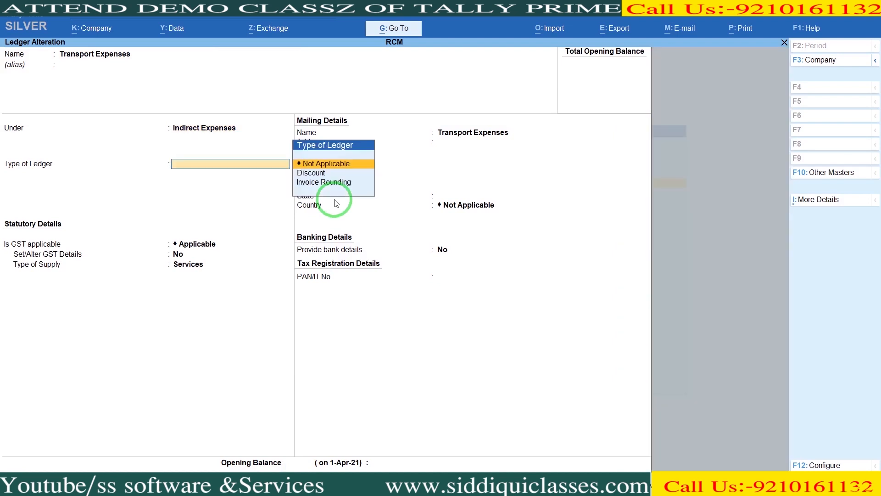
pyautogui.press('Return')
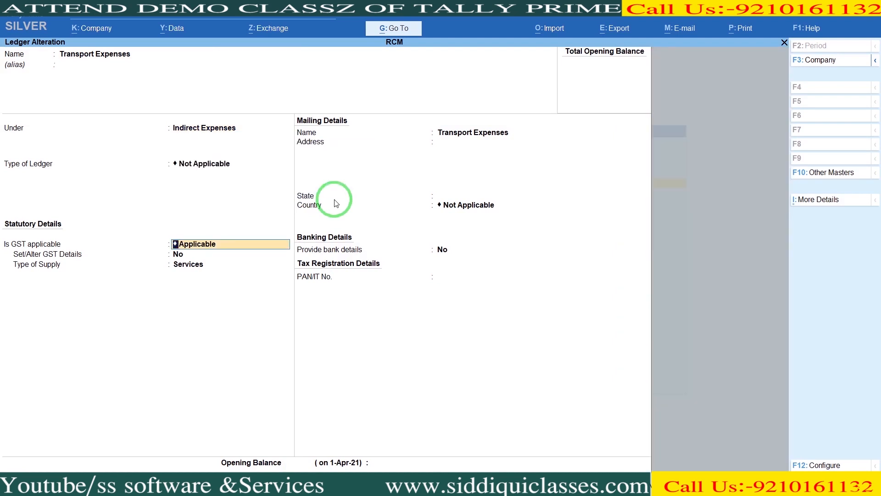
pyautogui.press('Return')
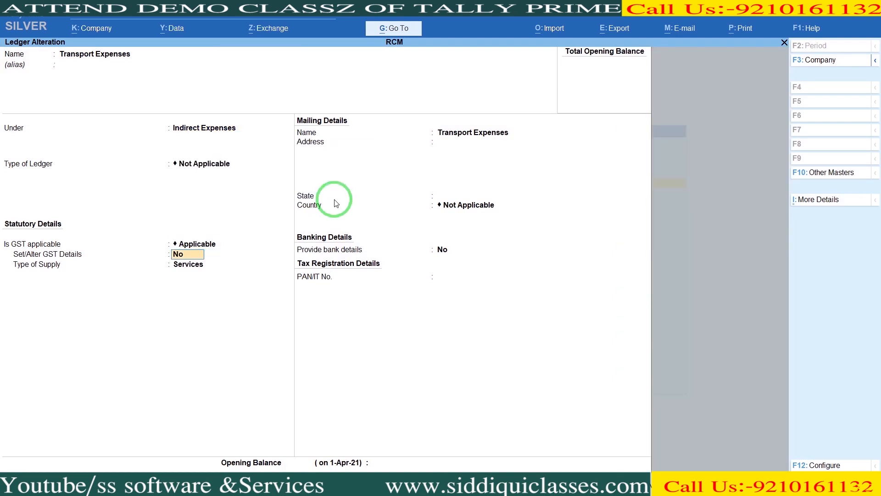
pyautogui.write('Y')
pyautogui.press('Return')
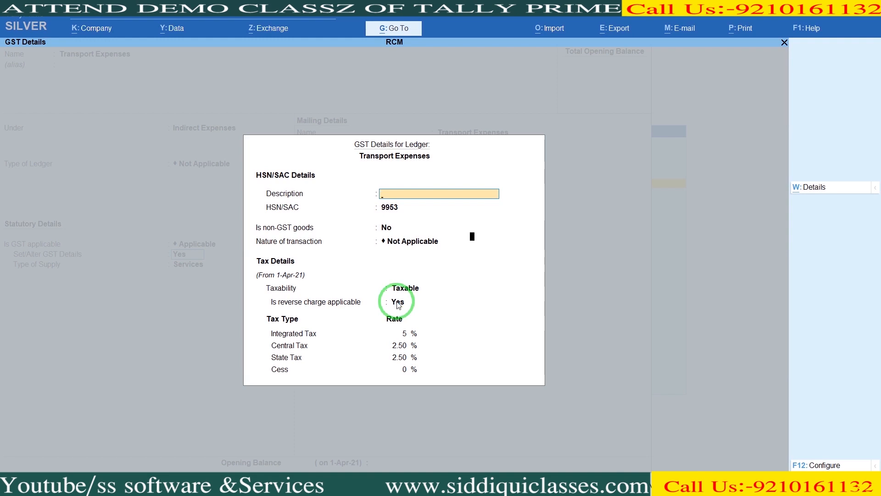
# Check the reverse charge configuration and integrated tax rate in the GST details, and save the Transport Expenses ledger
pyautogui.press('F12')
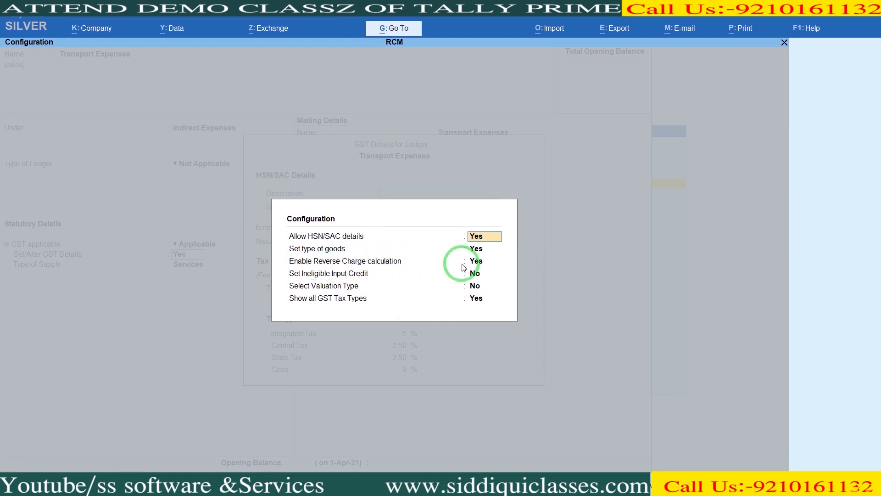
pyautogui.hotkey('ctrl', 'a')
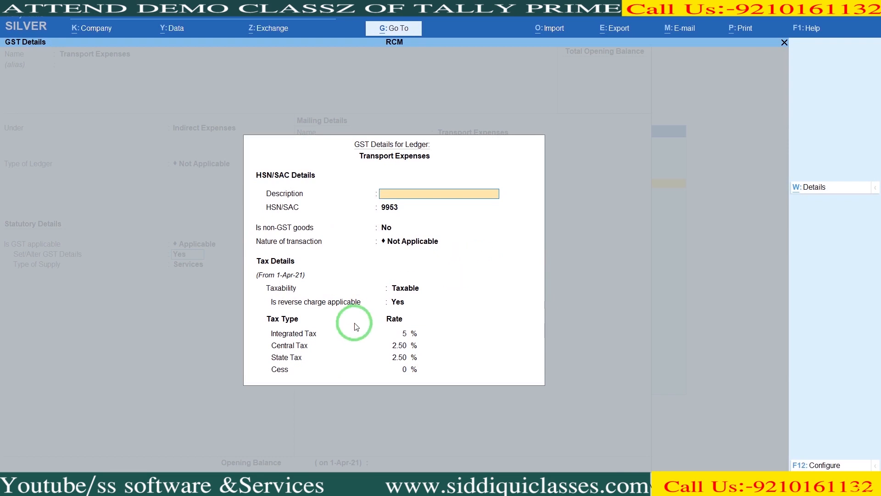
pyautogui.click(406, 336)
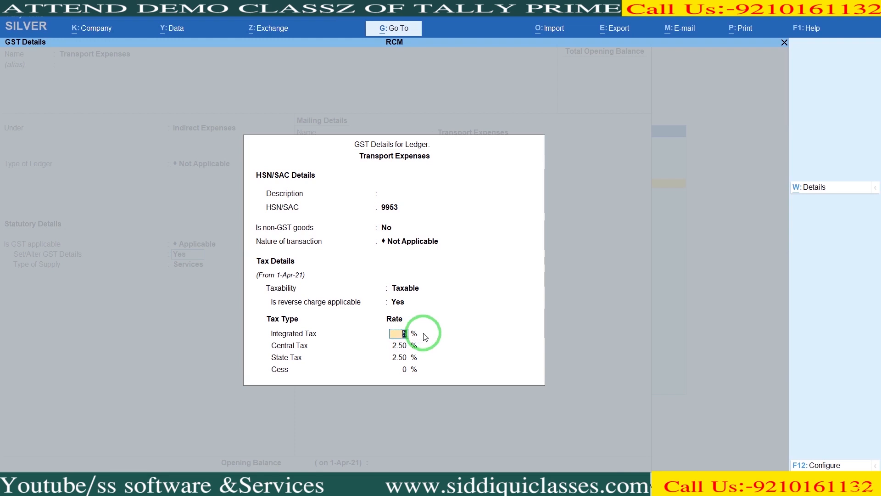
pyautogui.hotkey('ctrl', 'a')
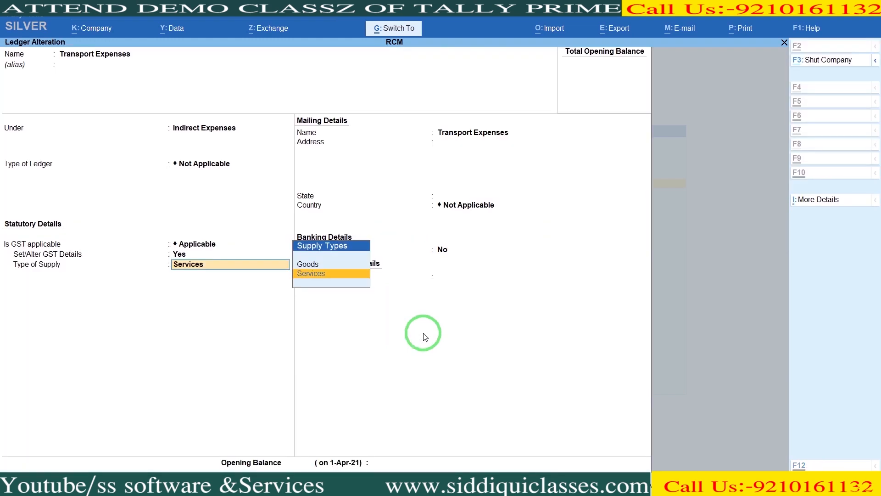
pyautogui.hotkey('ctrl', 'a')
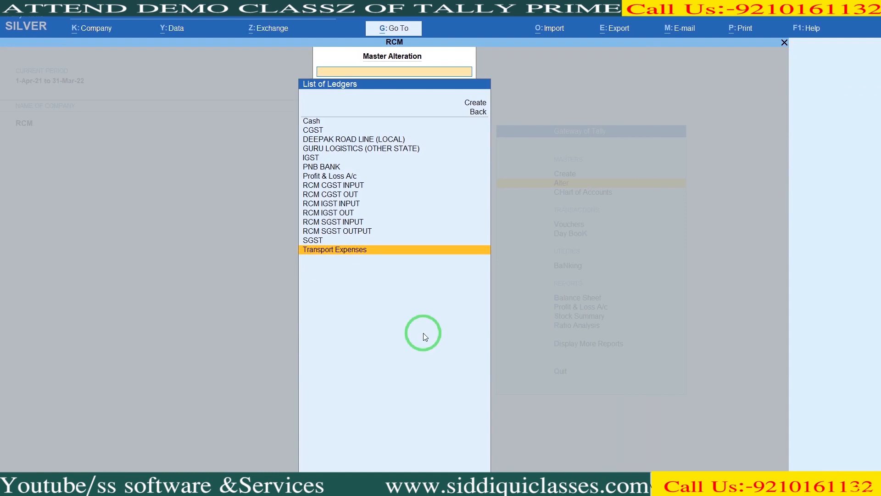
pyautogui.press('Escape')
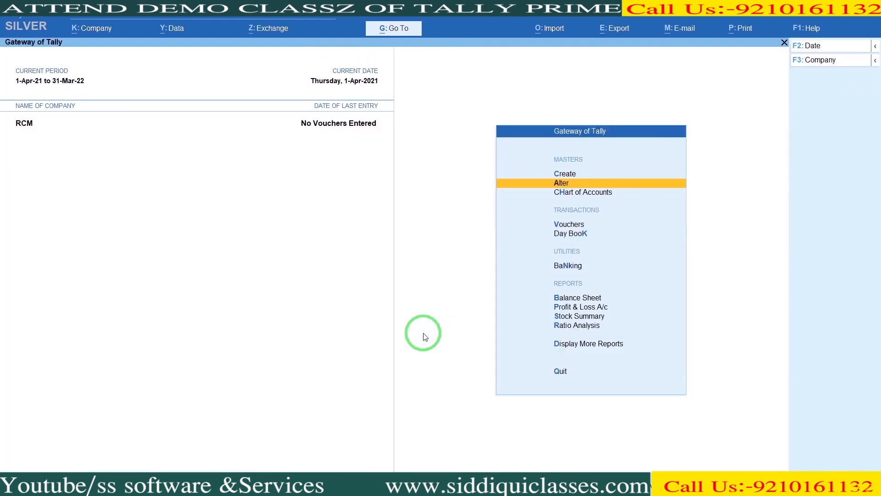
# Start a purchase voucher and set its mode to Accounting Invoice
pyautogui.press('Down')
pyautogui.press('Down')
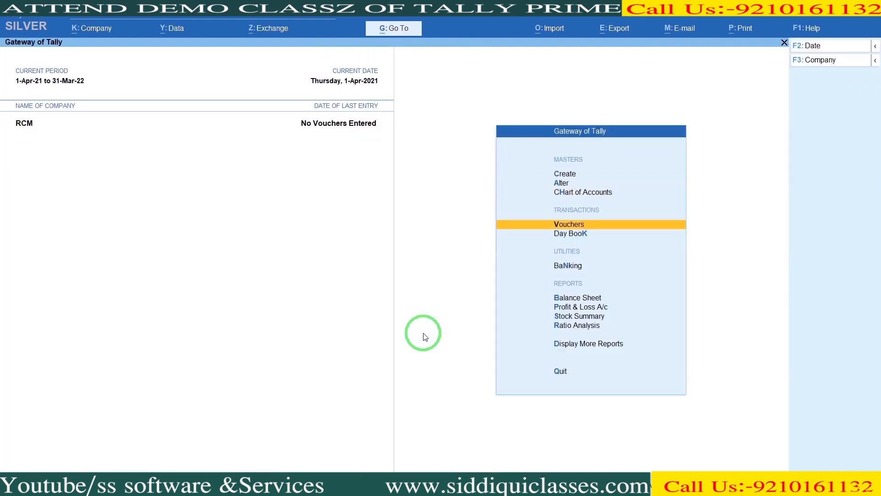
pyautogui.press('Return')
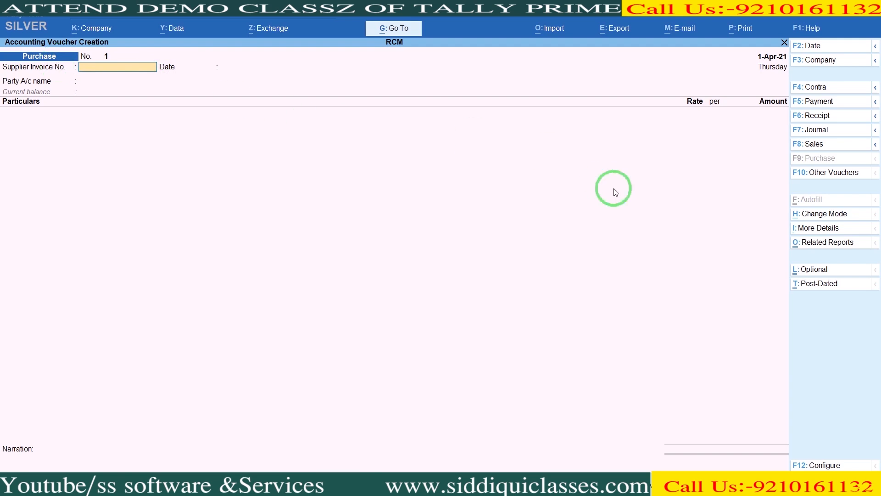
pyautogui.click(847, 217)
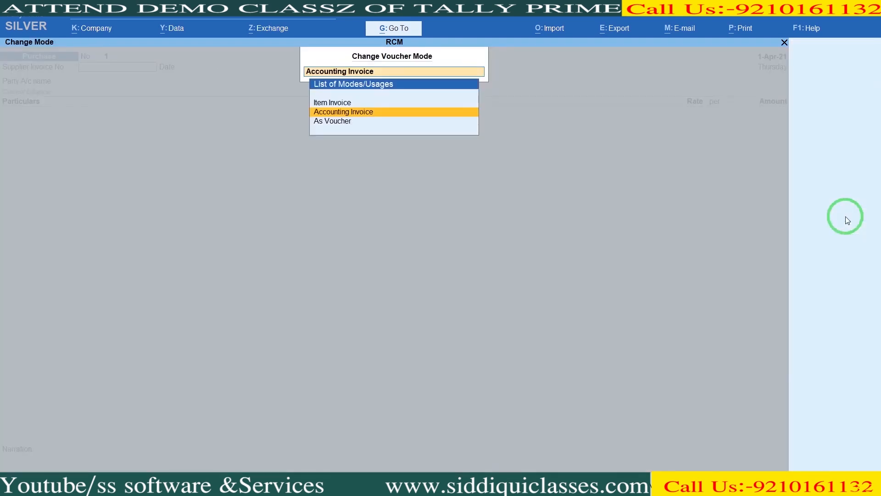
pyautogui.click(355, 112)
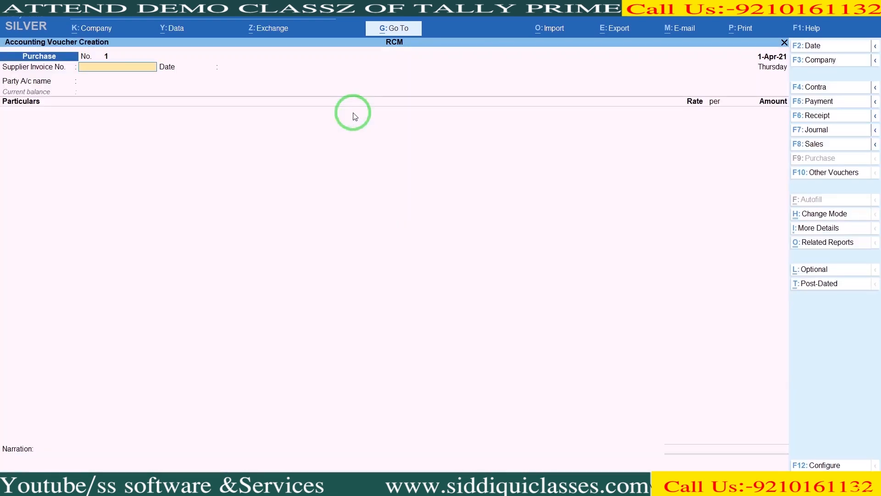
# Enter supplier invoice number 1456 dated 1-Apr-21 in the purchase voucher
pyautogui.write('1456')
pyautogui.press('Return')
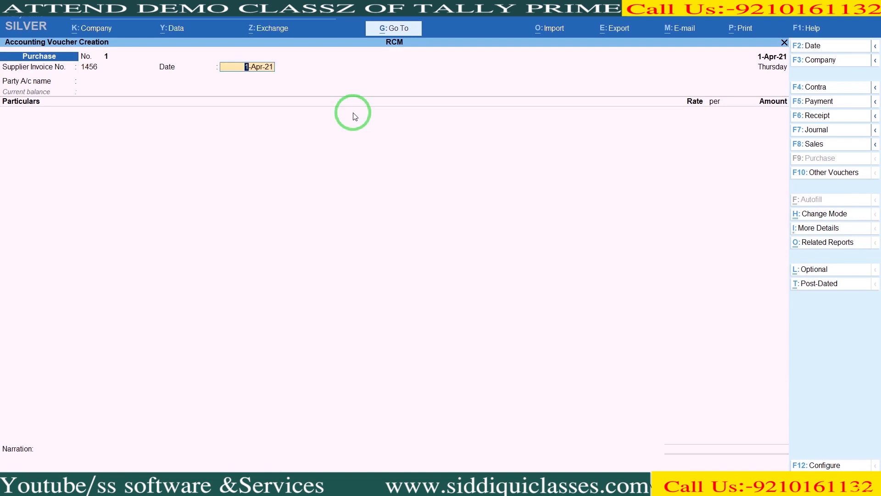
pyautogui.press('Return')
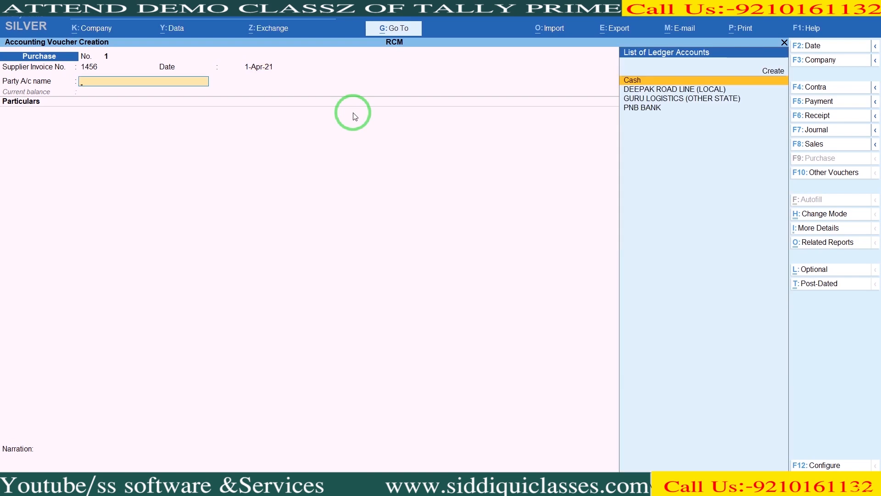
# Choose DEEPAK ROAD LINE (LOCAL) as the party account, leave the receipt details blank and accept the party details
pyautogui.press('Down')
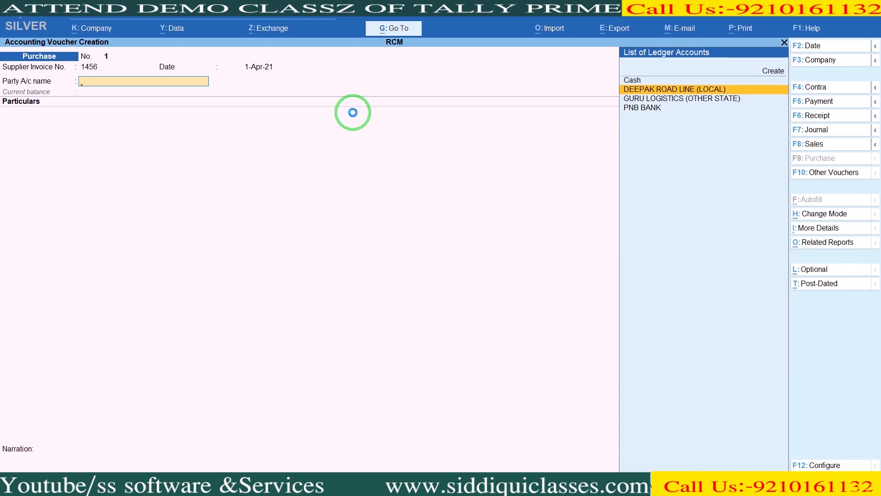
pyautogui.press('Return')
pyautogui.press('Escape')
pyautogui.press('Return')
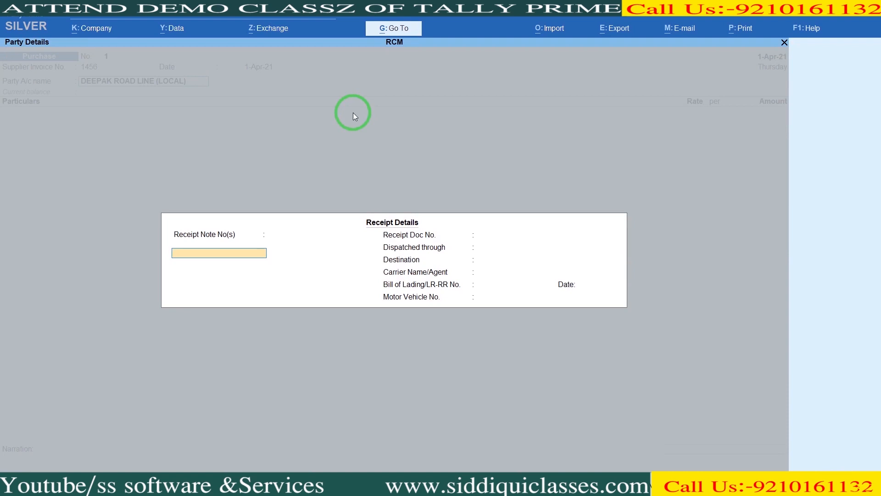
pyautogui.press('Return')
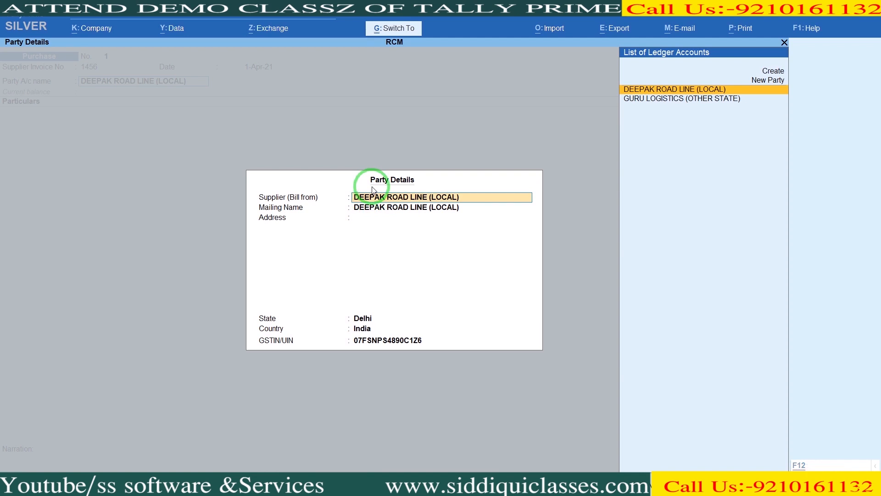
pyautogui.hotkey('ctrl', 'a')
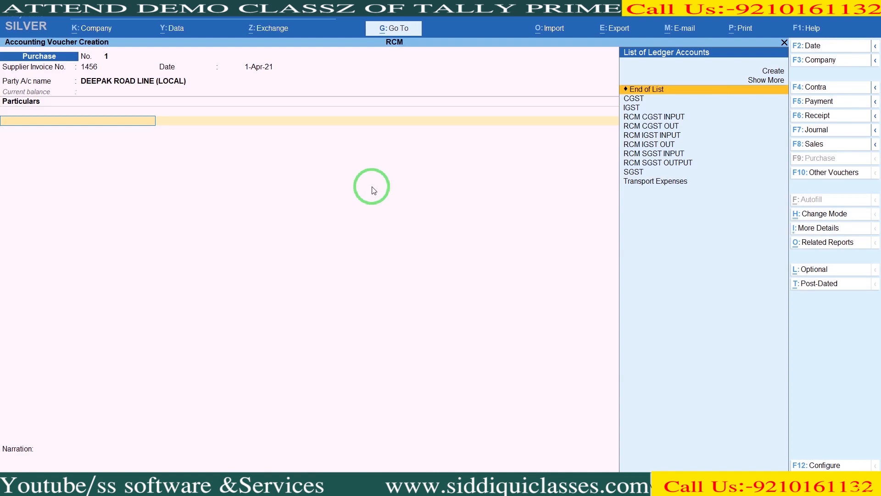
# Add the Transport Expenses ledger as the first line of the voucher's particulars
pyautogui.press('Down')
pyautogui.press('Down')
pyautogui.press('Down')
pyautogui.press('Down')
pyautogui.press('Down')
pyautogui.press('Down')
pyautogui.press('Down')
pyautogui.press('Down')
pyautogui.press('Down')
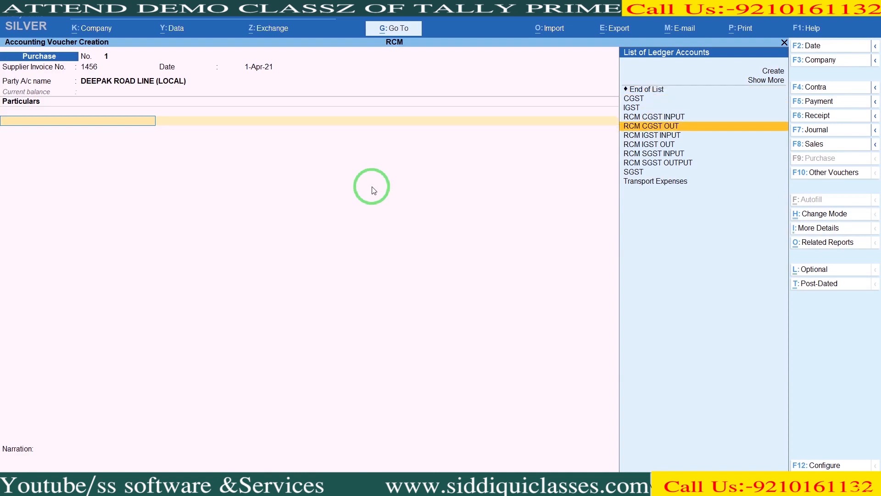
pyautogui.press('Down')
pyautogui.press('Return')
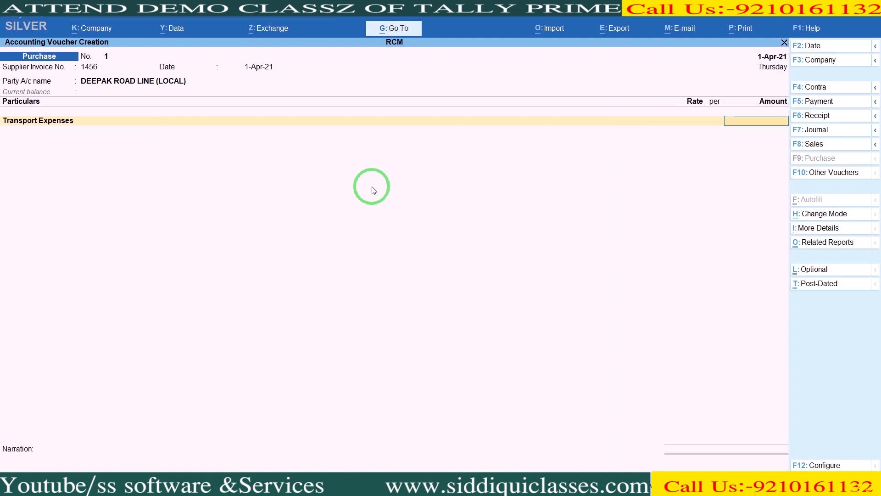
# Set the Transport Expenses amount to 10,000 and view the voucher's GST tax analysis
pyautogui.write('10,000')
pyautogui.press('Return')
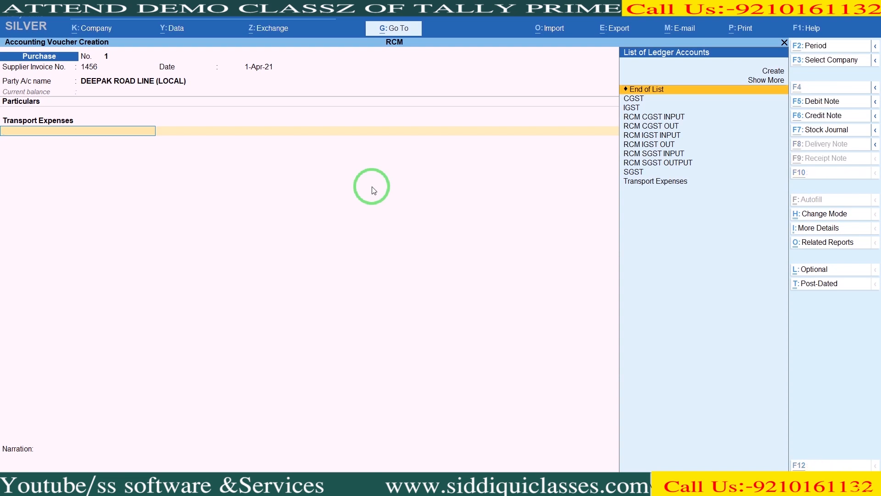
pyautogui.hotkey('ctrl', 'o')
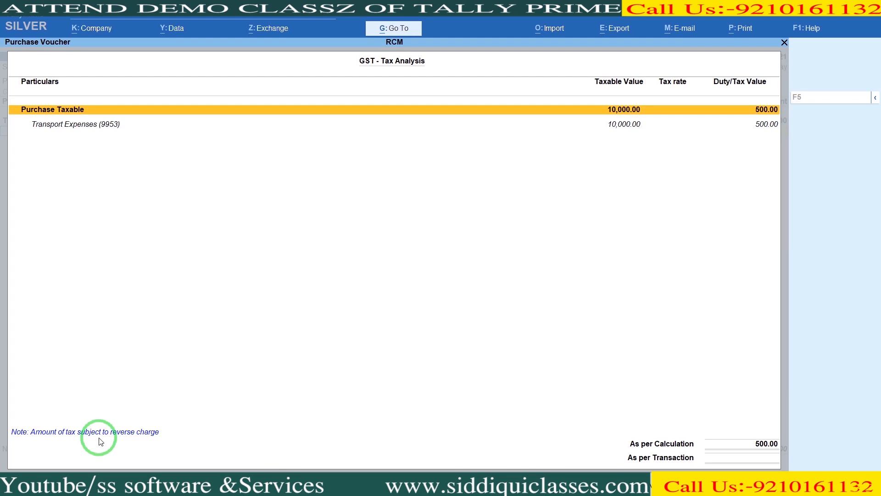
pyautogui.press('Escape')
# End the list of particulars, leave the narration blank and save the purchase voucher
pyautogui.press('Return')
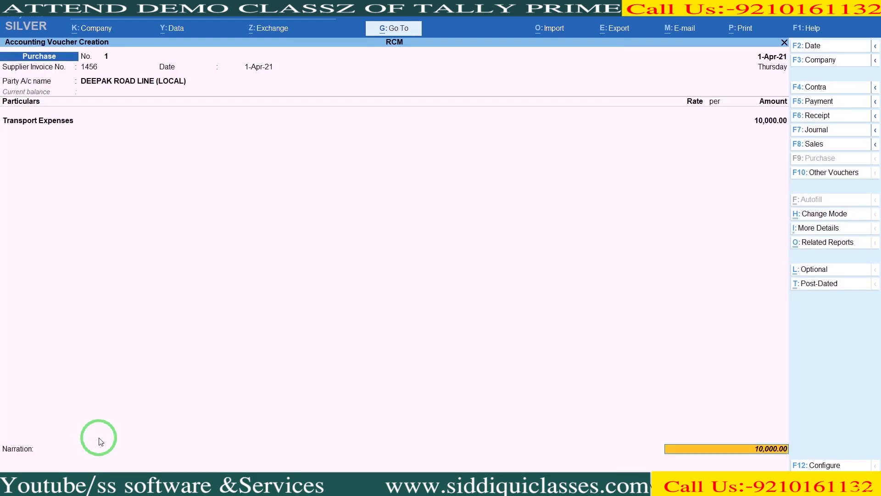
pyautogui.press('Return')
pyautogui.press('Return')
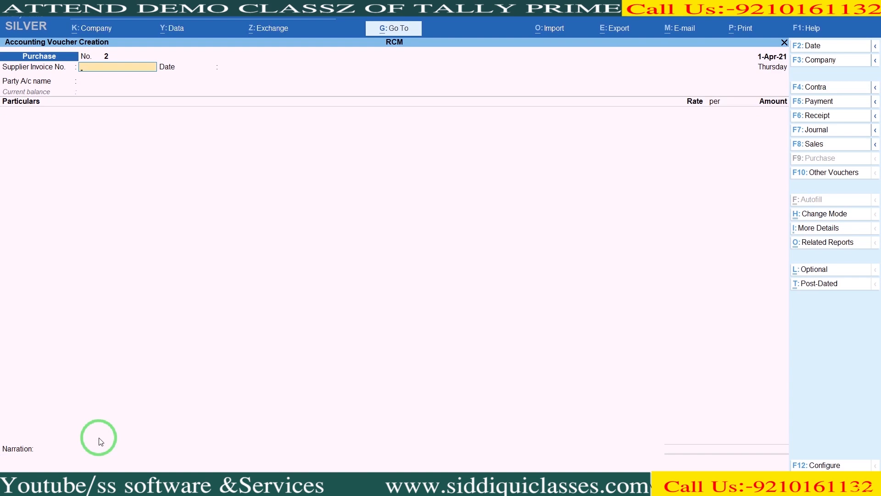
# Leave voucher entry and open the GSTR-3B return from the GST reports
pyautogui.press('Escape')
pyautogui.press('Return')
pyautogui.press('Down')
pyautogui.press('Down')
pyautogui.press('Down')
pyautogui.press('Down')
pyautogui.press('Down')
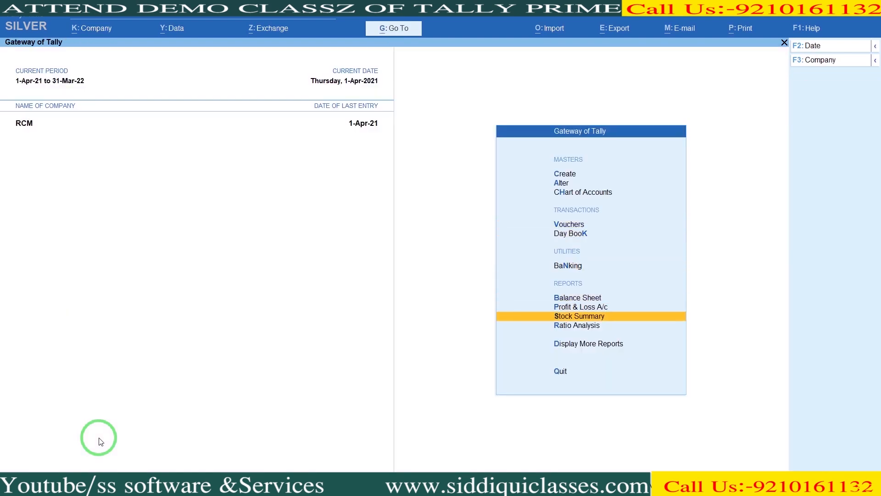
pyautogui.press('Down')
pyautogui.press('Down')
pyautogui.press('Return')
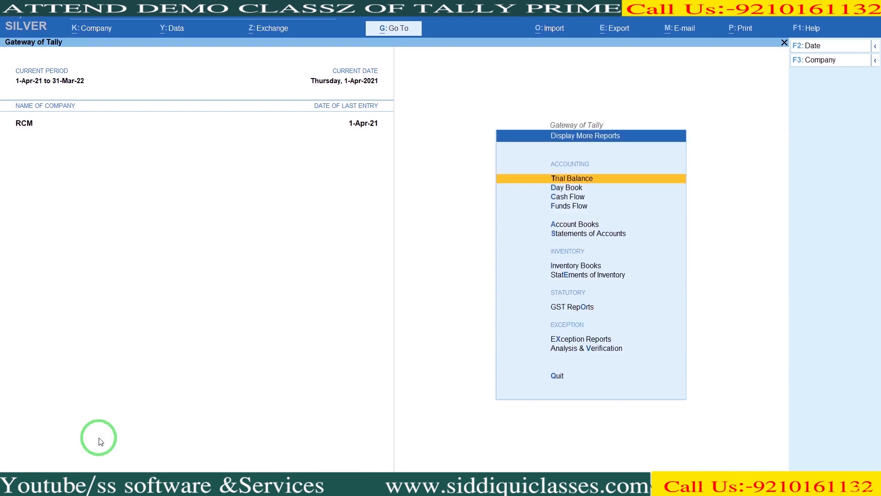
pyautogui.press('Down')
pyautogui.press('Down')
pyautogui.press('Down')
pyautogui.press('Down')
pyautogui.press('Down')
pyautogui.press('Down')
pyautogui.press('Down')
pyautogui.press('Down')
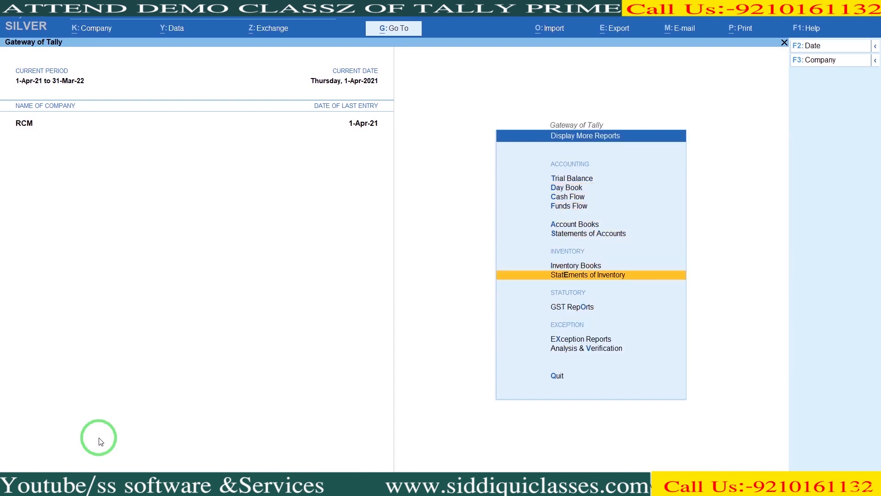
pyautogui.press('Return')
pyautogui.press('Down')
pyautogui.press('Down')
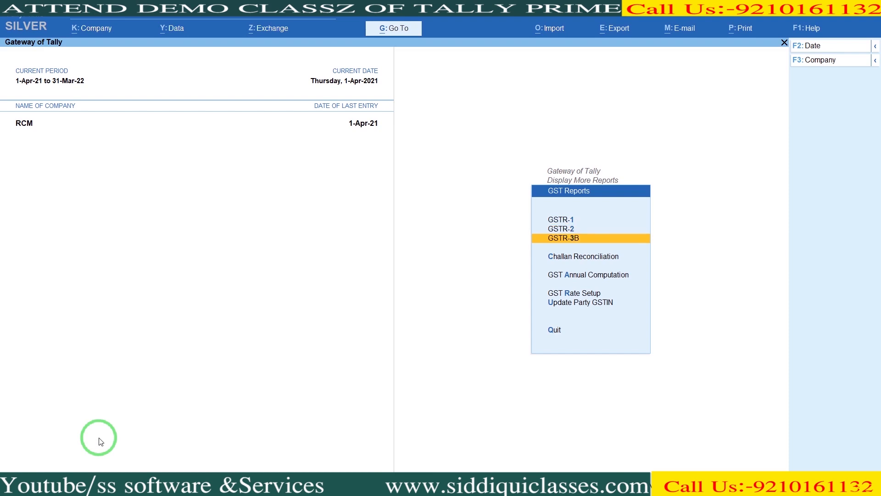
pyautogui.press('Return')
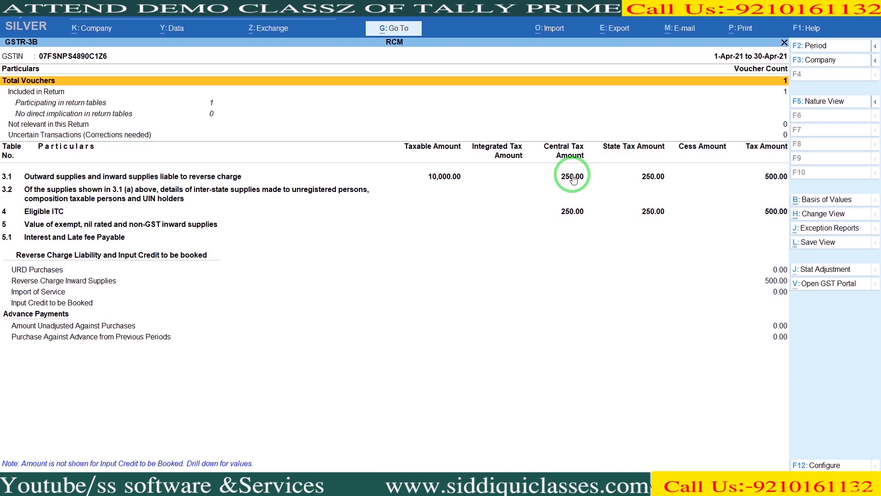
# Open the voucher details behind Reverse Charge Inward Supplies in the GSTR-3B return
pyautogui.press('Down')
pyautogui.press('Down')
pyautogui.press('Down')
pyautogui.press('Down')
pyautogui.press('Down')
pyautogui.press('Down')
pyautogui.press('Down')
pyautogui.press('Down')
pyautogui.press('Down')
pyautogui.press('Down')
pyautogui.press('Down')
pyautogui.press('Down')
pyautogui.press('Down')
pyautogui.press('Up')
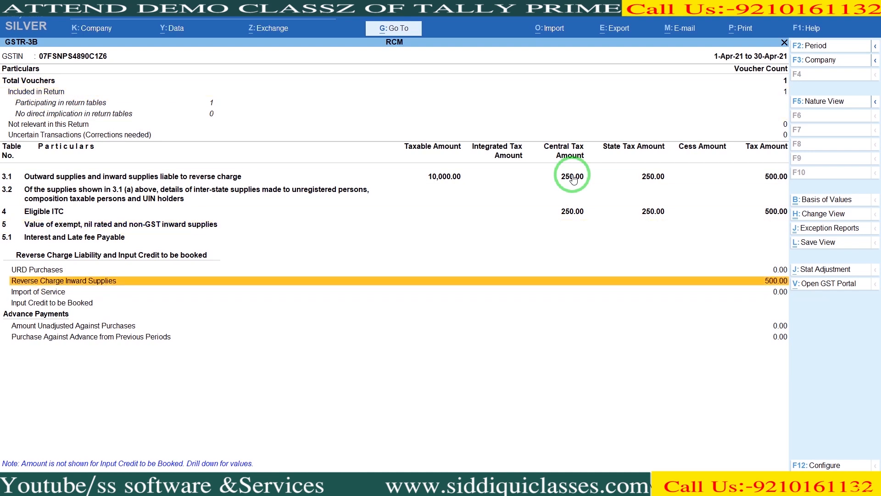
pyautogui.press('Return')
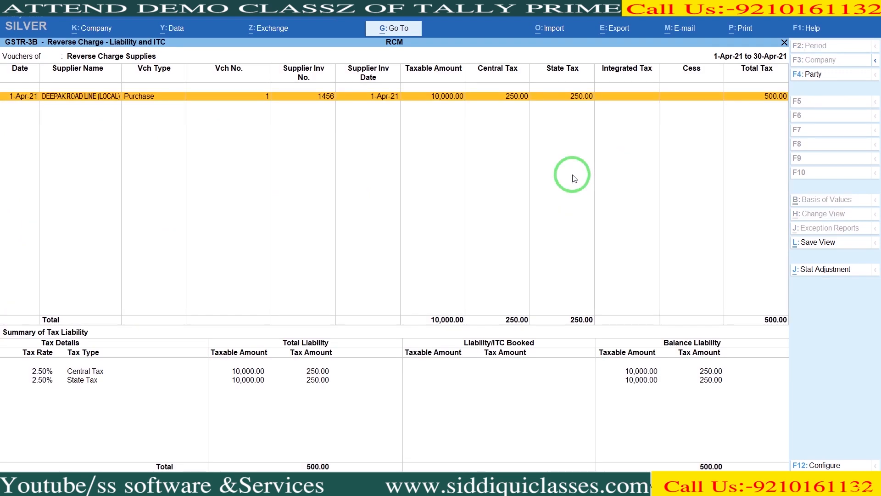
pyautogui.press('Escape')
pyautogui.press('Return')
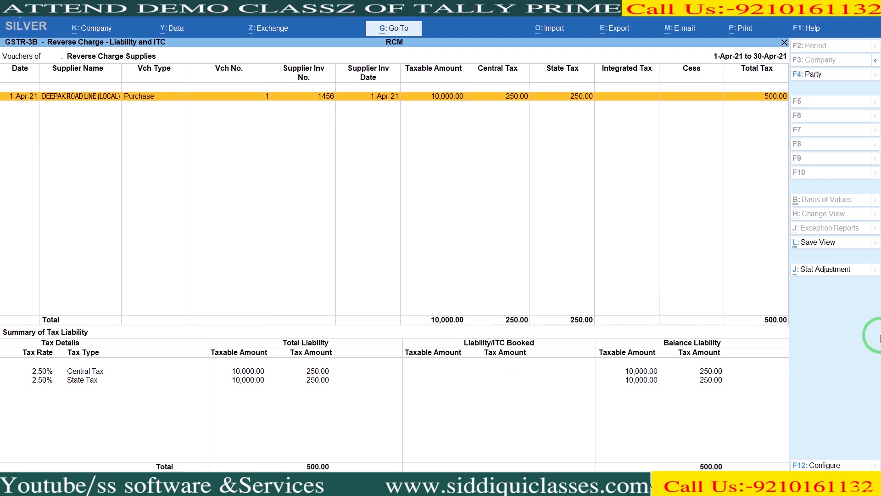
# Start a GST stat adjustment journal for Increase of Tax Liability with Purchase under reverse charge as the additional details
pyautogui.click(810, 276)
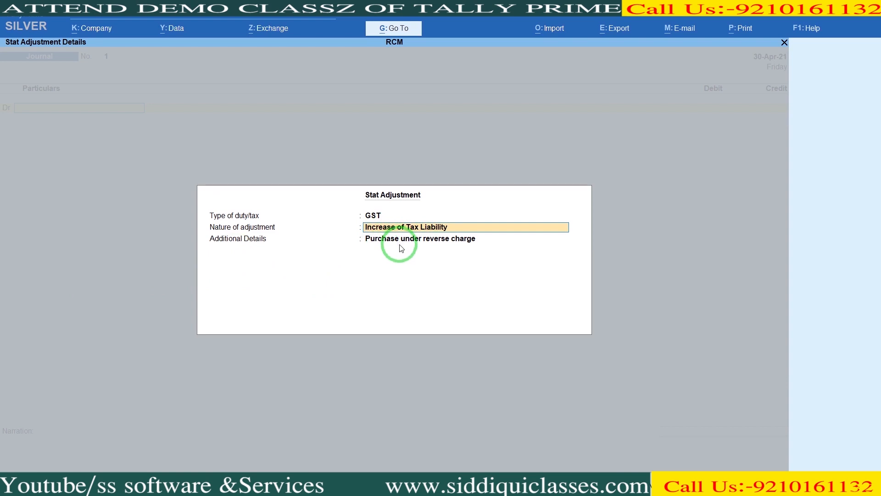
pyautogui.press('Return')
pyautogui.press('Return')
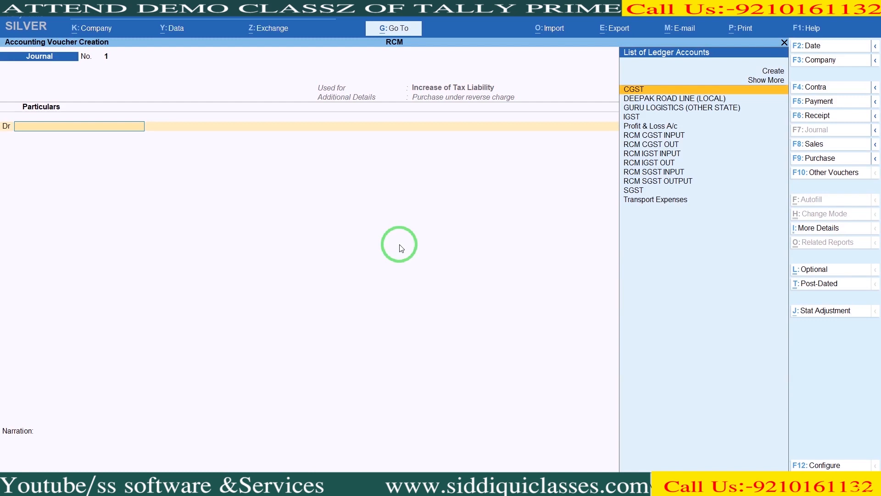
# Debit the RCM CGST INPUT ledger with 250 on the journal's first line
pyautogui.press('Down')
pyautogui.press('Down')
pyautogui.press('Down')
pyautogui.press('Down')
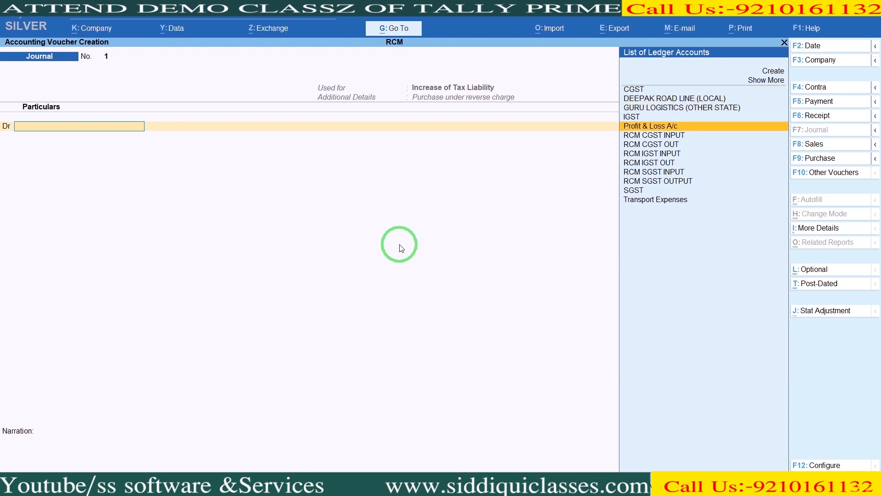
pyautogui.press('Down')
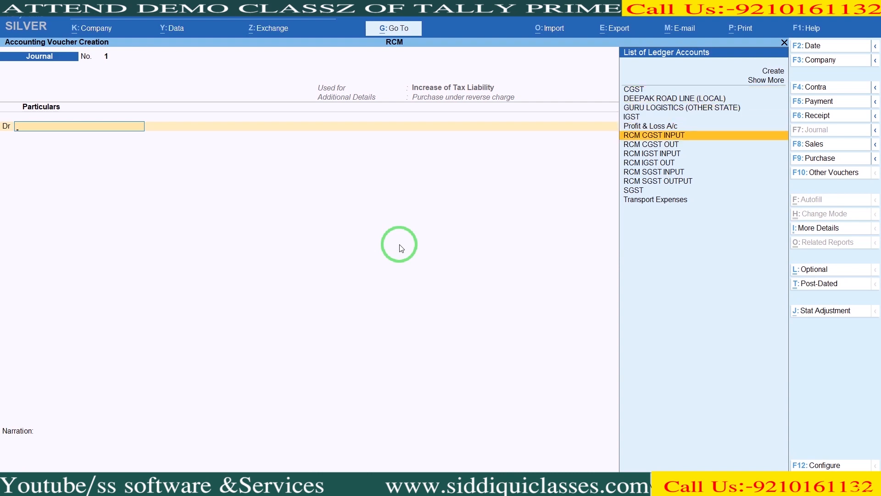
pyautogui.press('Down')
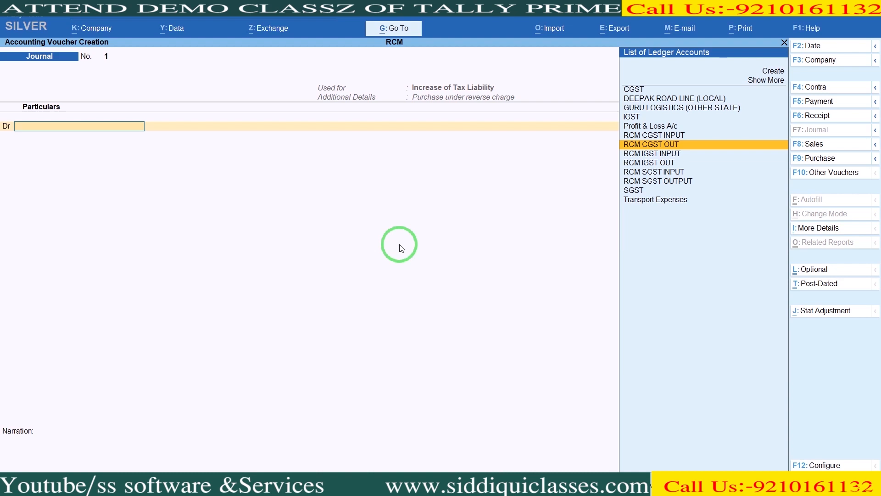
pyautogui.press('Up')
pyautogui.press('Return')
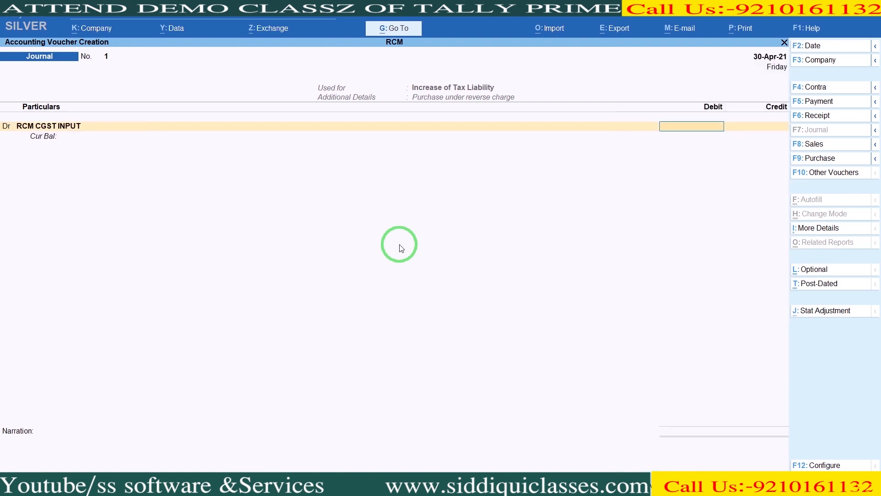
pyautogui.write('250')
pyautogui.press('Return')
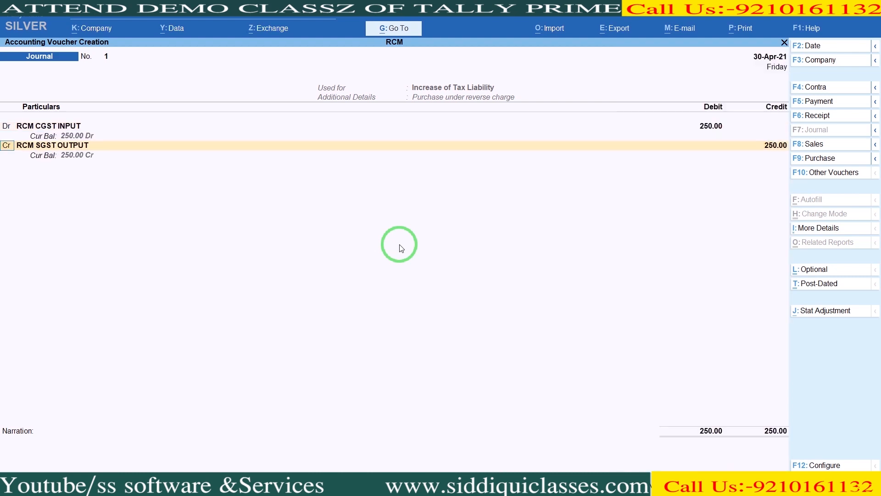
# Make the journal's second line a debit of 250 to the RCM SGST INPUT ledger
pyautogui.write('D')
pyautogui.press('Return')
pyautogui.write('RC')
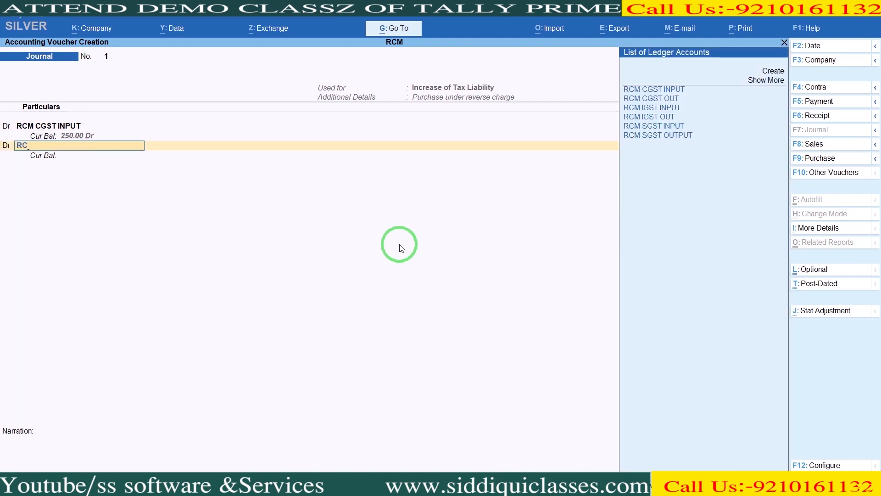
pyautogui.press('Down')
pyautogui.press('Down')
pyautogui.press('Down')
pyautogui.press('Return')
pyautogui.write('250')
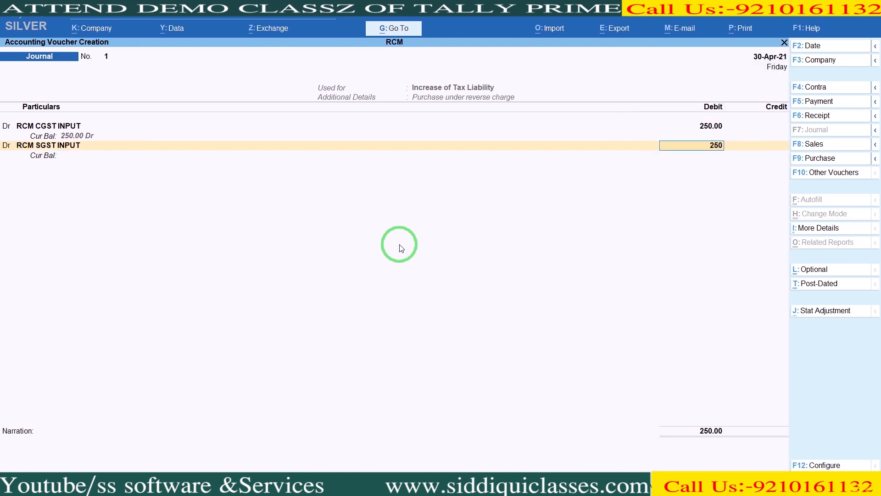
pyautogui.press('Return')
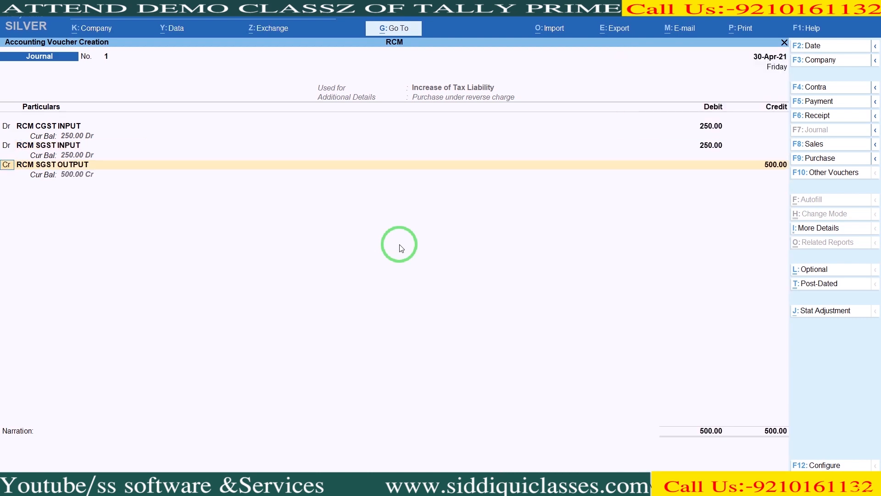
# Credit RCM CGST OUT with 250, using a 2.5% rate and a taxable value of 10,000
pyautogui.press('Return')
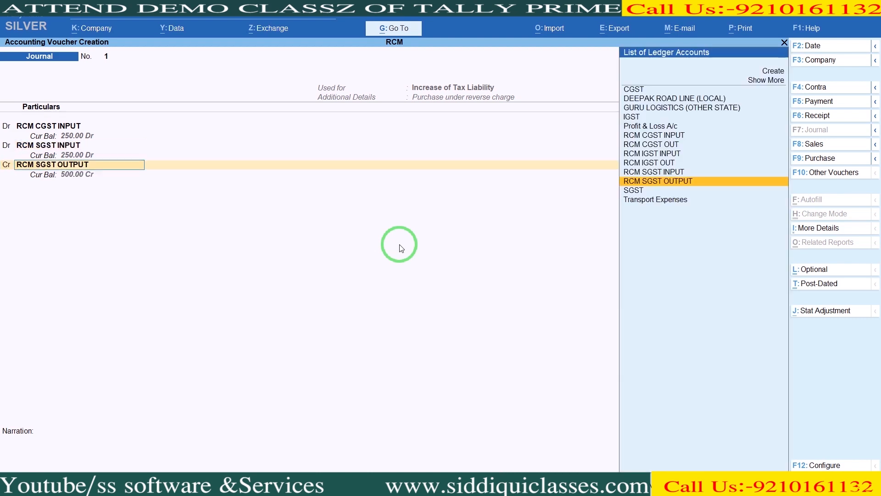
pyautogui.write('RC')
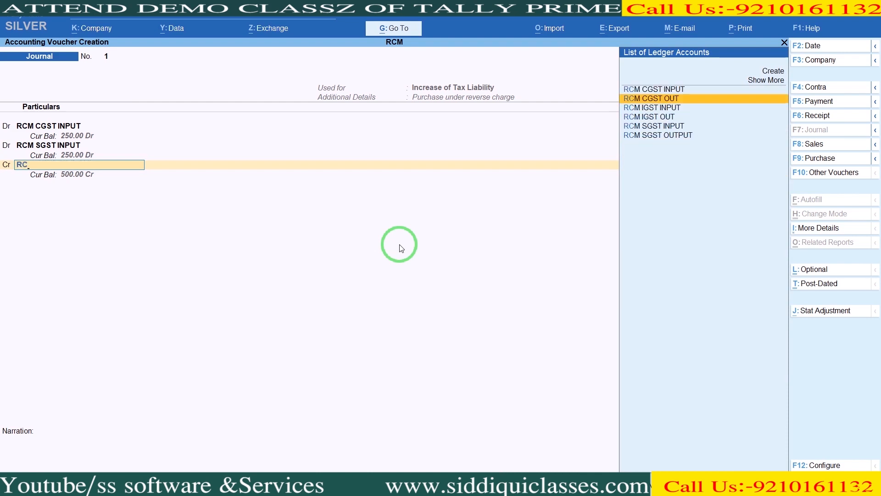
pyautogui.press('Return')
pyautogui.write('2.')
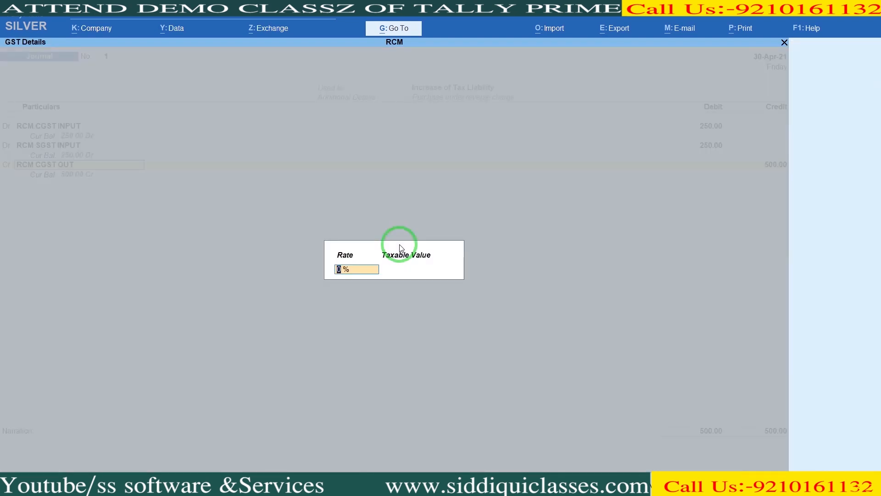
pyautogui.write('5')
pyautogui.press('Return')
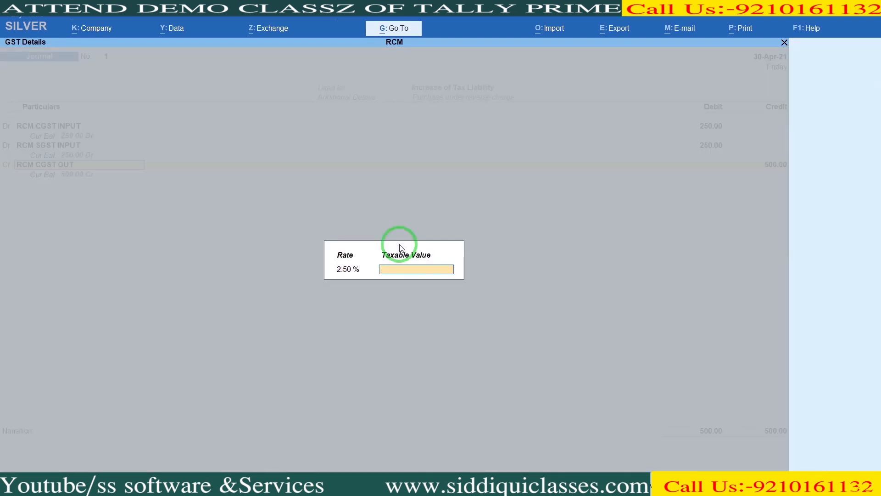
pyautogui.write('10000')
pyautogui.press('Return')
pyautogui.write('2500')
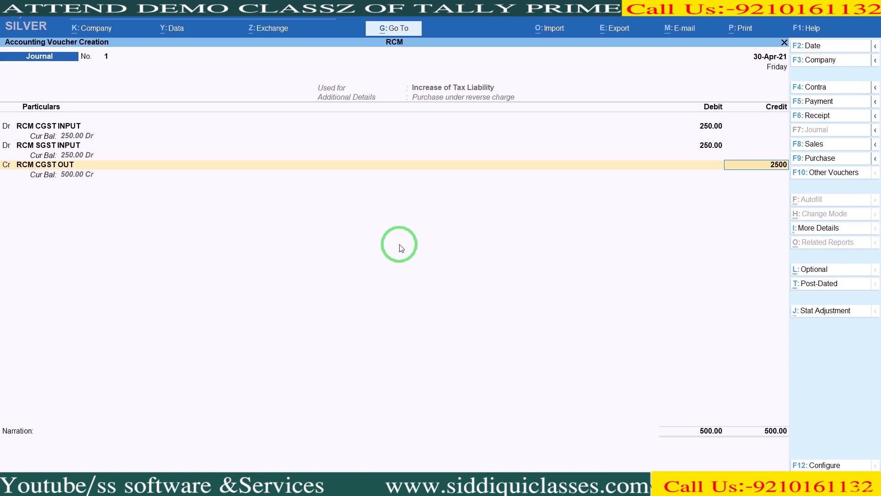
pyautogui.press('BackSpace')
pyautogui.press('Return')
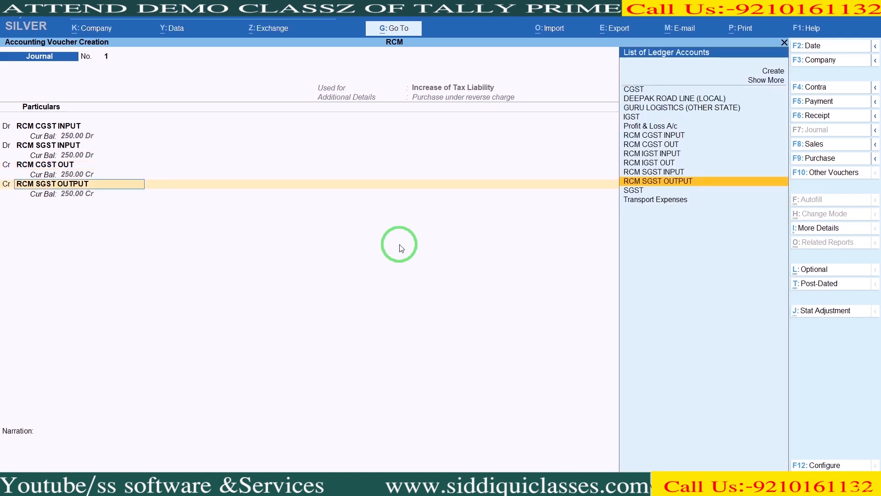
# Credit RCM SGST OUTPUT with 250 at 2.5% on a taxable value of 10,000 and save the journal
pyautogui.press('Return')
pyautogui.press('Return')
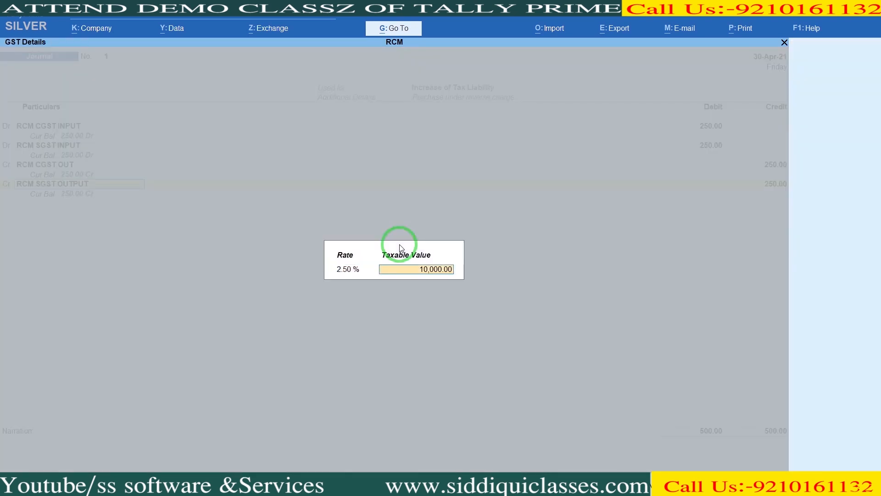
pyautogui.press('Return')
pyautogui.press('Return')
pyautogui.press('Return')
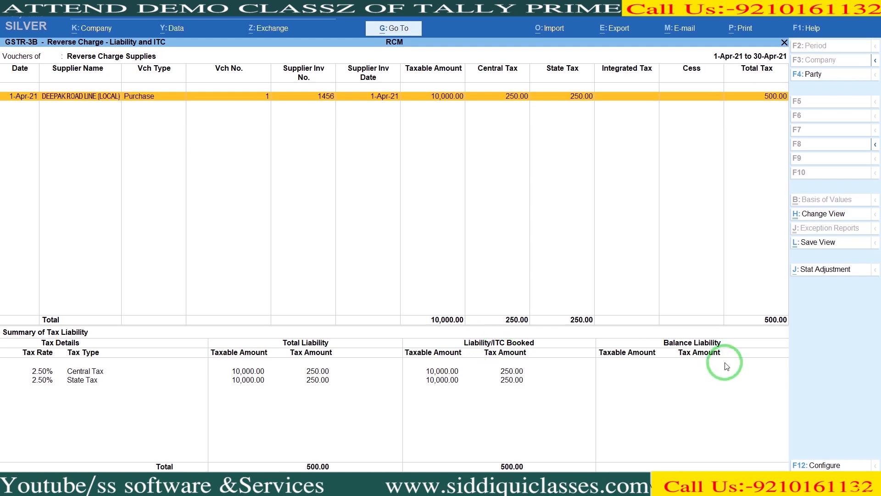
# Return to the GSTR-3B summary and expand table 3.1, outward supplies and inward supplies liable to reverse charge
pyautogui.press('Escape')
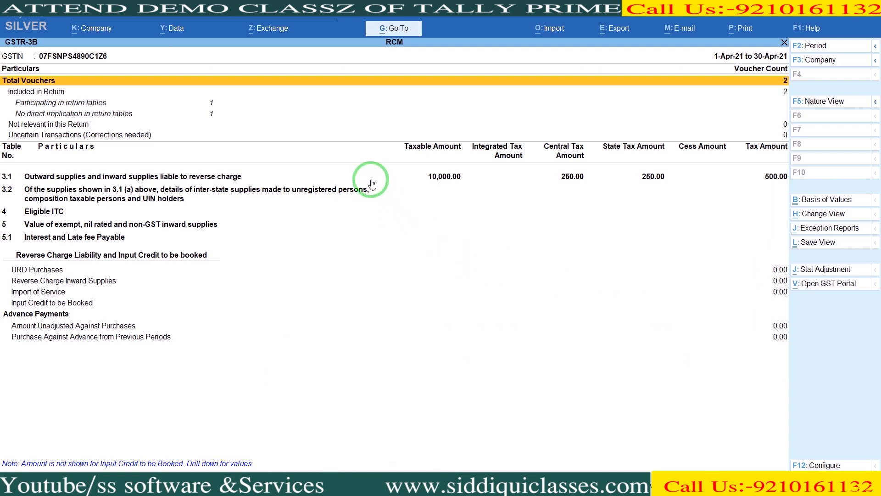
pyautogui.press('Down')
pyautogui.press('Down')
pyautogui.press('Down')
pyautogui.press('Down')
pyautogui.press('Down')
pyautogui.press('Down')
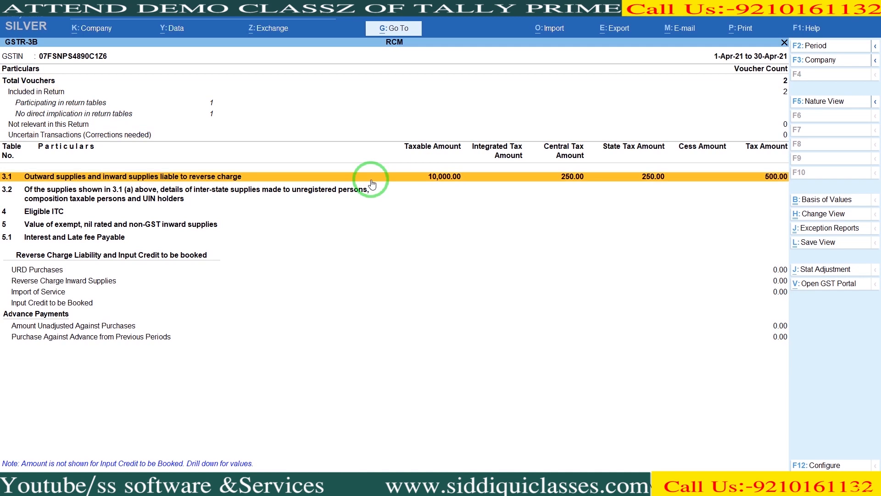
pyautogui.hotkey('shift', 'Return')
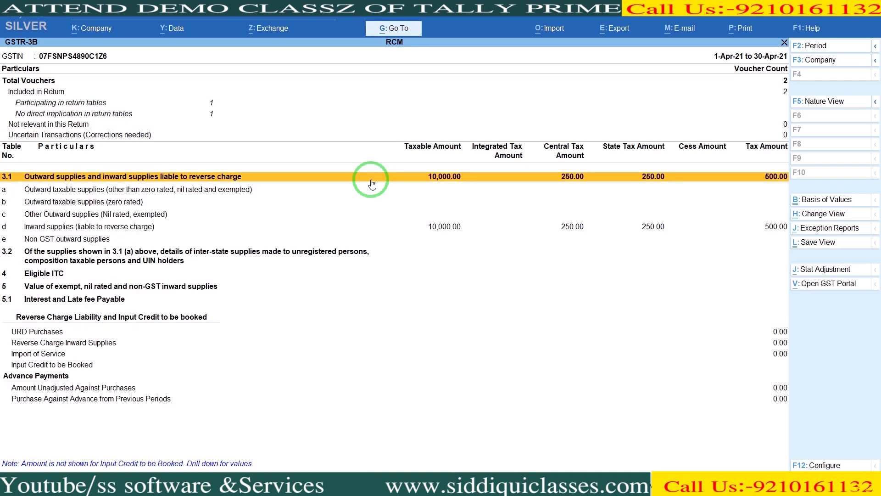
# Expand table 4, Eligible ITC, in the GSTR-3B return to examine its breakdown
pyautogui.press('Down')
pyautogui.press('Down')
pyautogui.press('Down')
pyautogui.press('Down')
pyautogui.press('Down')
pyautogui.press('Down')
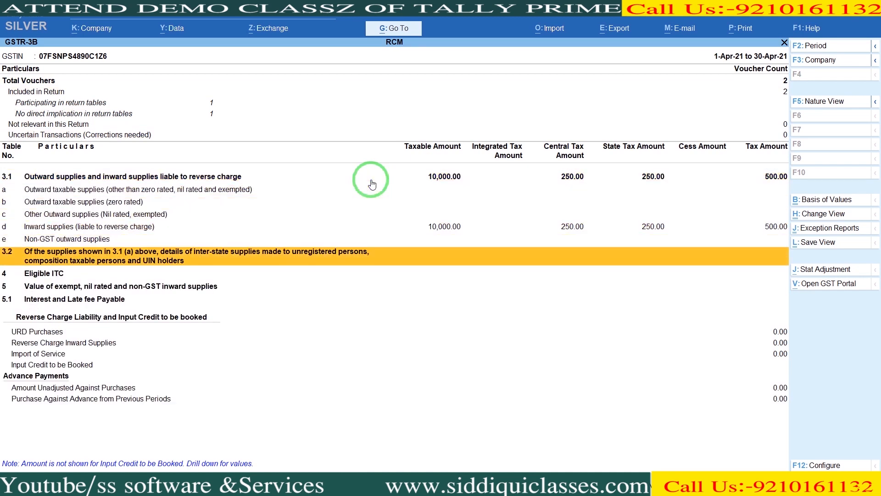
pyautogui.press('Down')
pyautogui.hotkey('shift', 'Return')
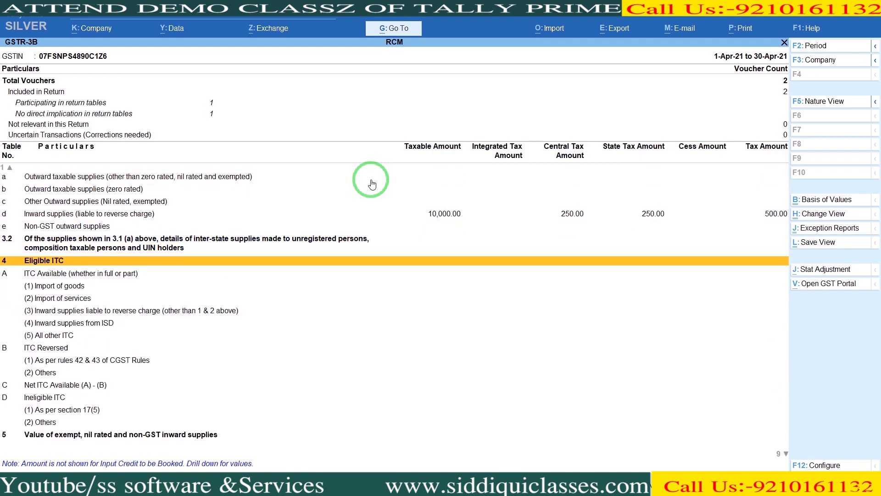
# Leave the GSTR-3B return and open the company's Balance Sheet
pyautogui.press('Escape')
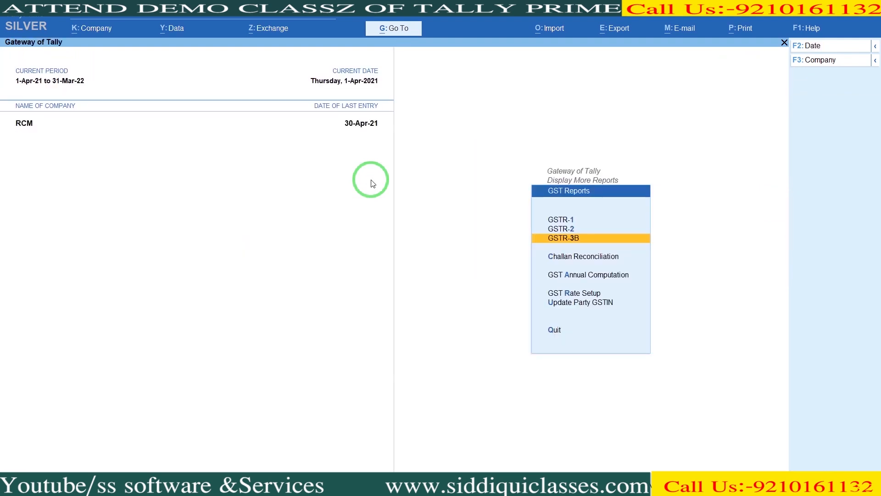
pyautogui.press('Escape')
pyautogui.press('Escape')
pyautogui.press('Up')
pyautogui.press('Up')
pyautogui.press('Up')
pyautogui.press('Up')
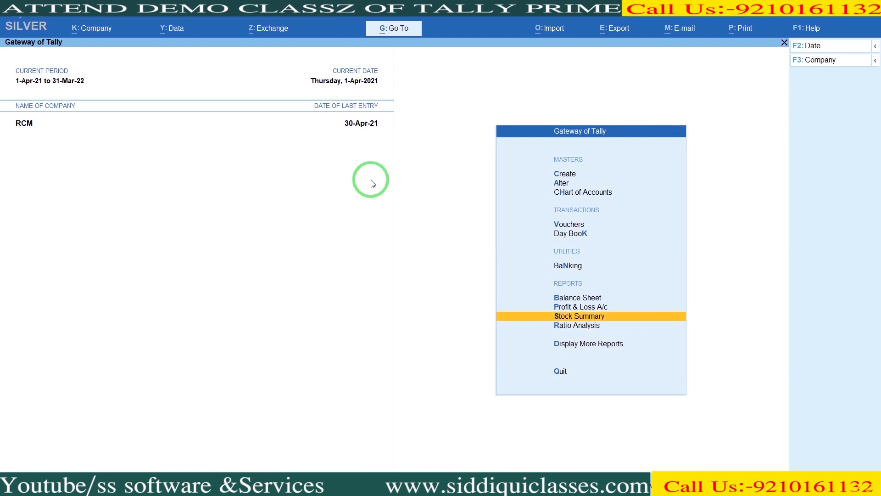
pyautogui.press('Return')
# Drill down through Current Liabilities to Duties & Taxes, examine the RCM input and output ledger balances, and close the reports
pyautogui.press('Down')
pyautogui.press('Down')
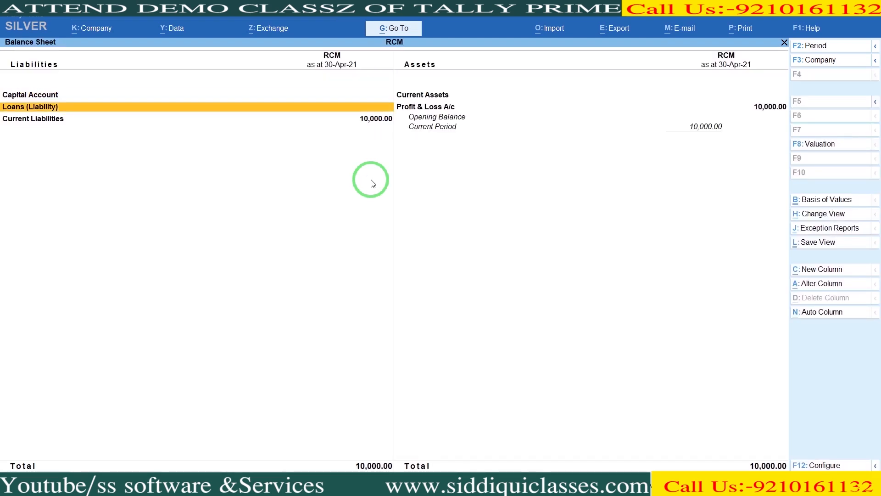
pyautogui.press('Return')
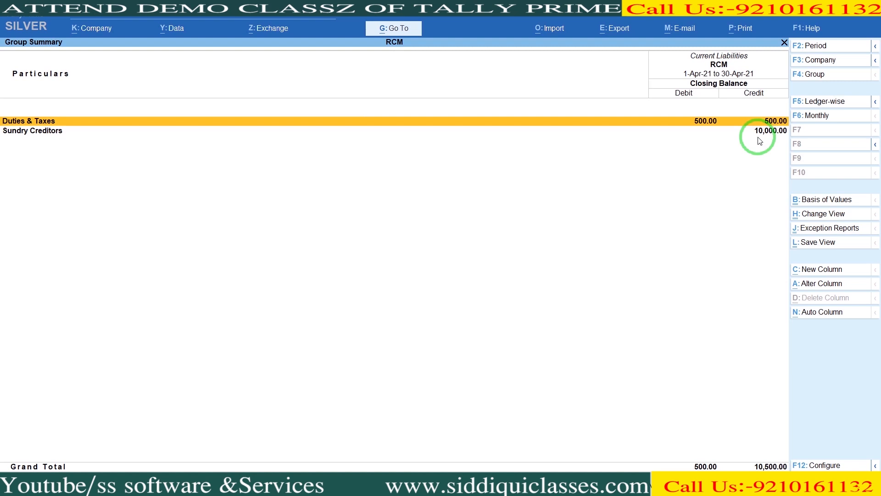
pyautogui.press('Return')
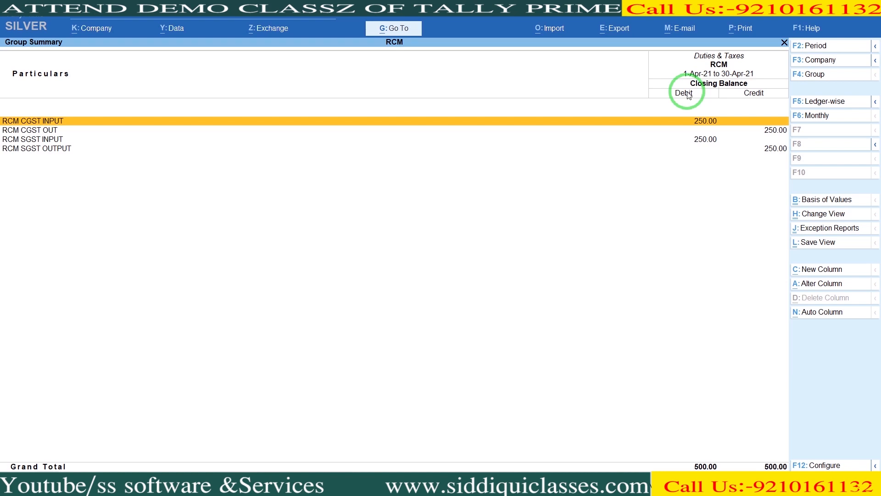
pyautogui.press('Escape')
pyautogui.press('Escape')
pyautogui.press('Escape')
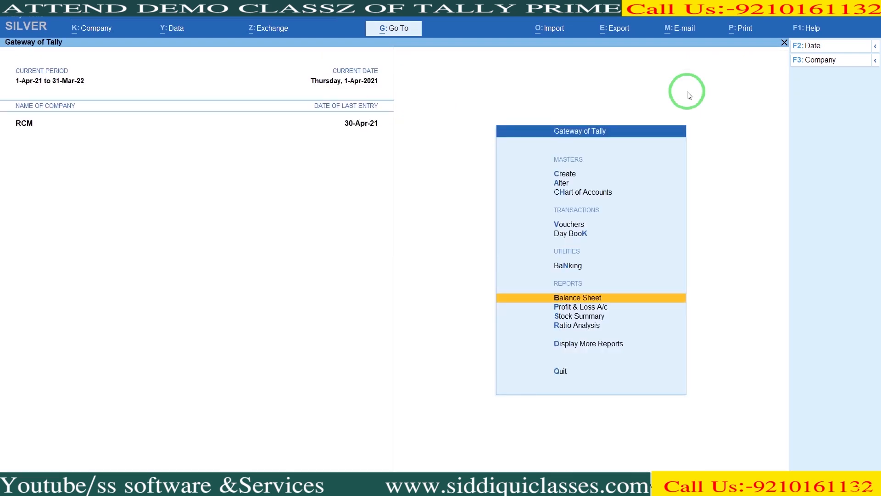
# Open the GSTR-3B return from the GST reports
pyautogui.press('Down')
pyautogui.press('Down')
pyautogui.press('Down')
pyautogui.press('Down')
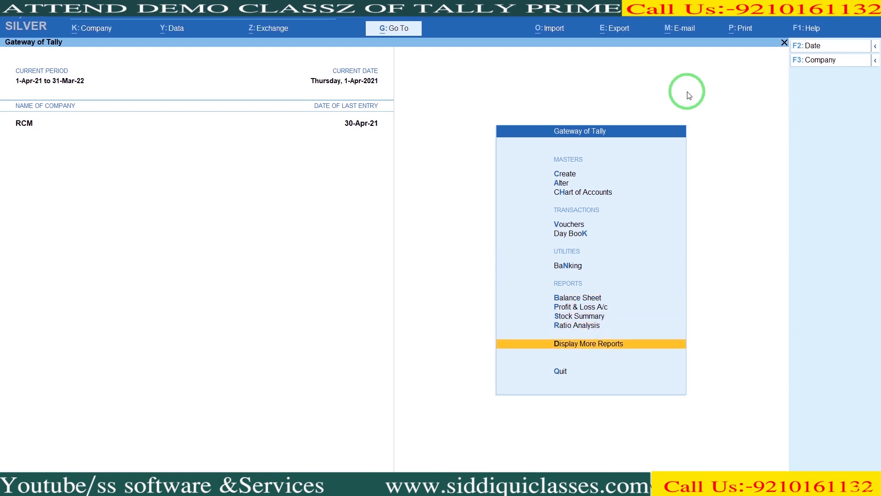
pyautogui.press('Return')
pyautogui.press('Down')
pyautogui.press('Down')
pyautogui.press('Down')
pyautogui.press('Down')
pyautogui.press('Down')
pyautogui.press('Down')
pyautogui.press('Down')
pyautogui.press('Down')
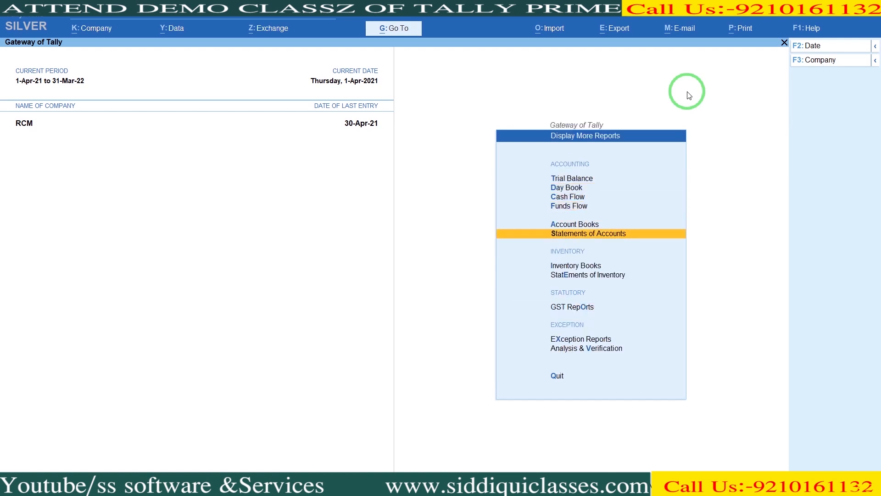
pyautogui.press('Return')
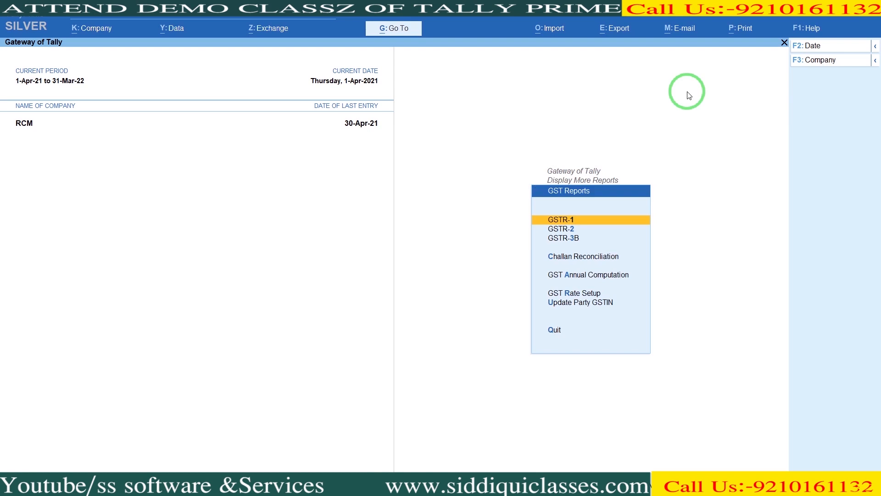
pyautogui.press('Down')
pyautogui.press('Down')
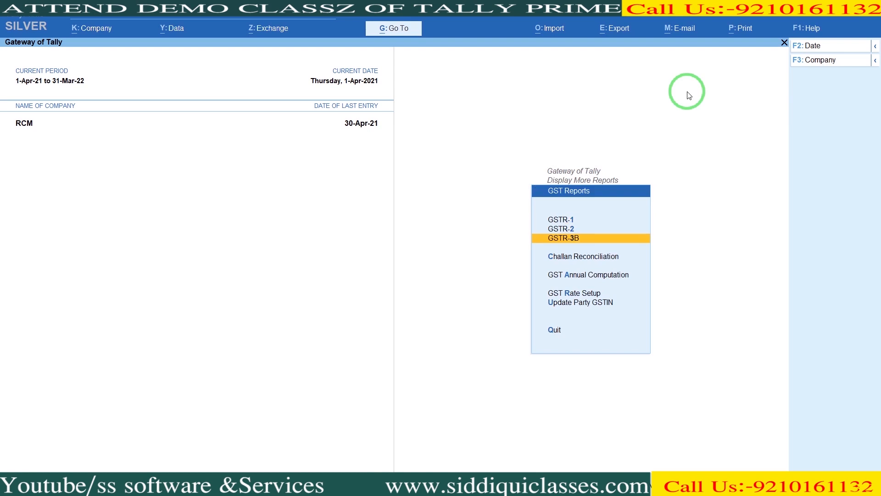
pyautogui.press('Return')
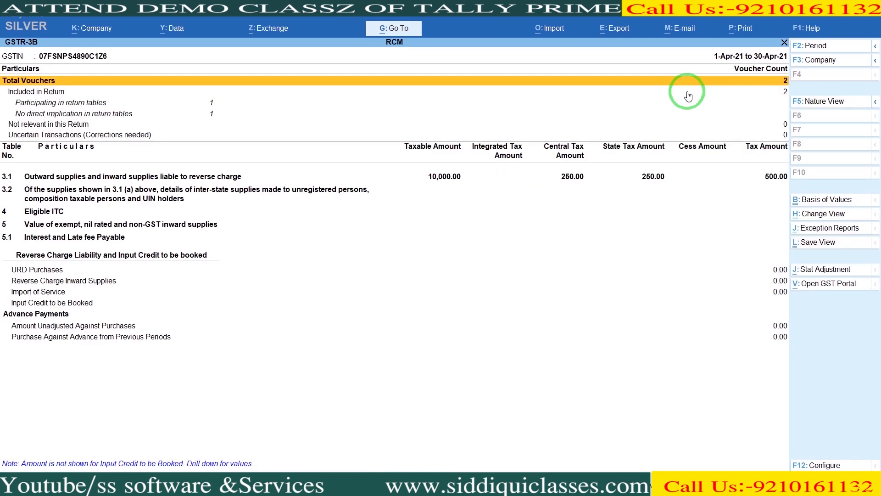
# Open the Reverse Charge Inward Supplies detail in the GSTR-3B return
pyautogui.press('Down')
pyautogui.press('Down')
pyautogui.press('Down')
pyautogui.press('Down')
pyautogui.press('Down')
pyautogui.press('Down')
pyautogui.press('Down')
pyautogui.press('Down')
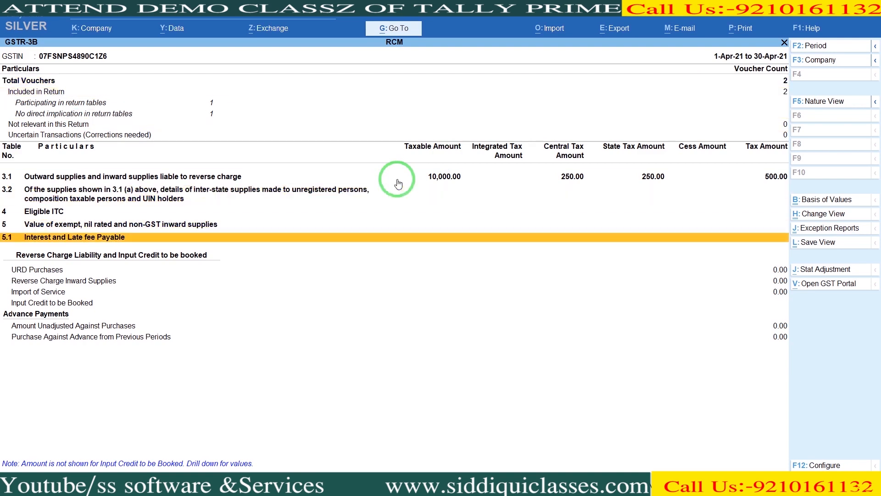
pyautogui.press('Down')
pyautogui.press('Down')
pyautogui.press('Return')
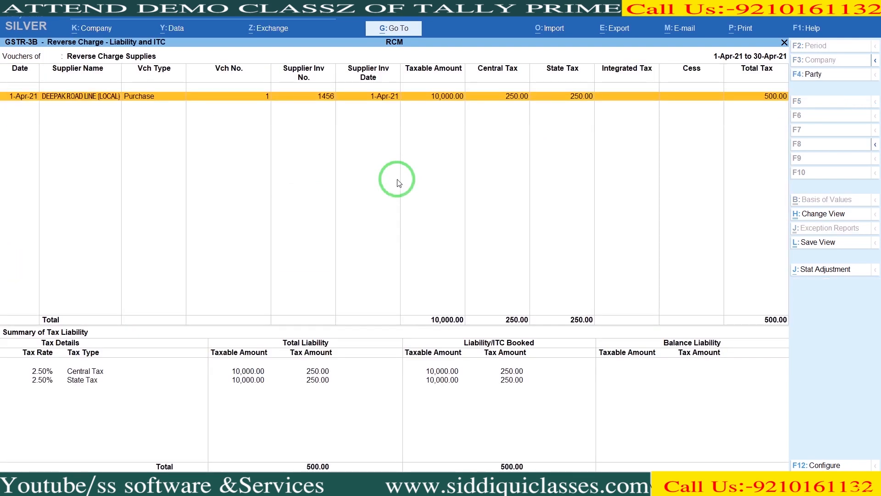
# Start a GST stat adjustment journal for Increase of Input Tax Credit with Purchase under reverse charge as additional details
pyautogui.click(807, 271)
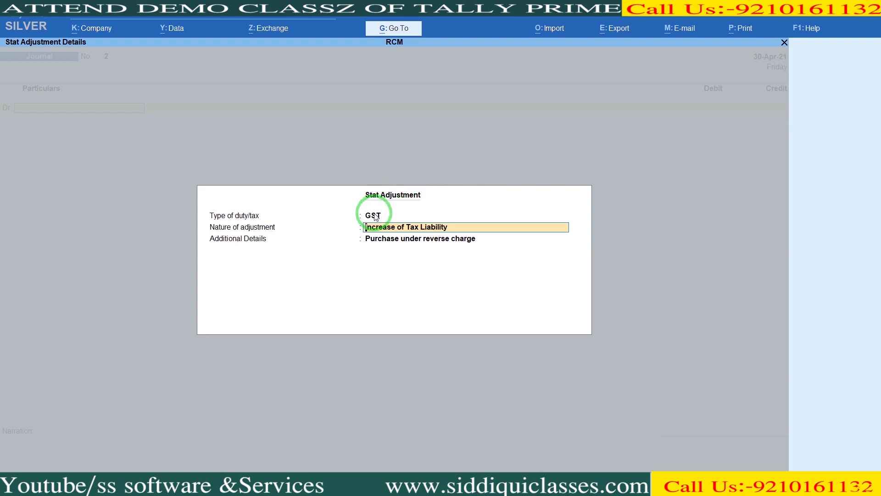
pyautogui.press('BackSpace')
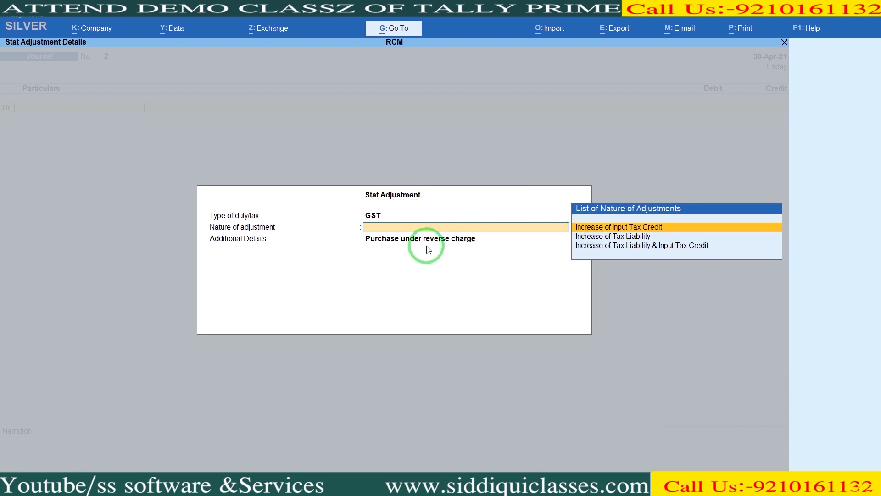
pyautogui.press('Return')
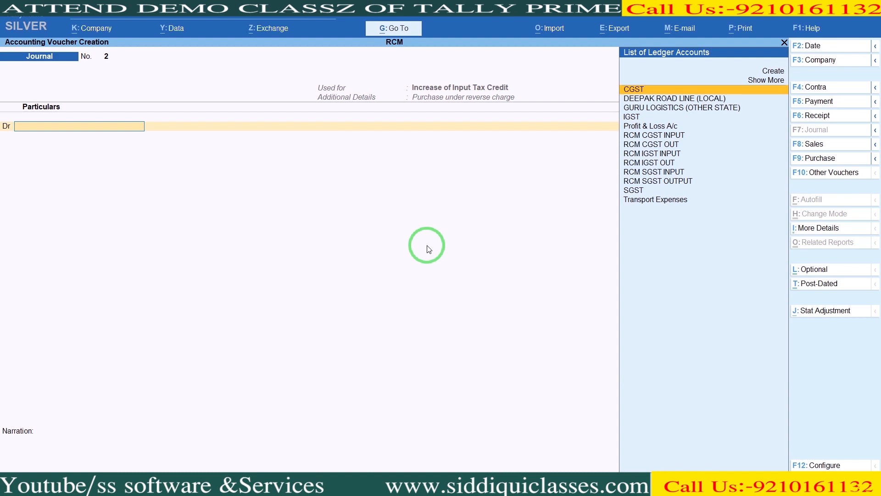
# Debit CGST with 250, using a 2.5% rate and a taxable value of 10,000
pyautogui.press('Return')
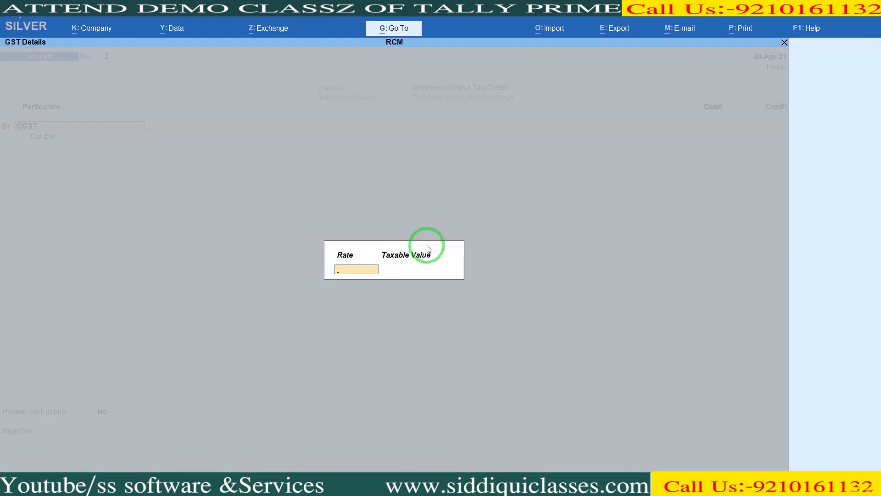
pyautogui.write('2.5')
pyautogui.press('Return')
pyautogui.write('10000')
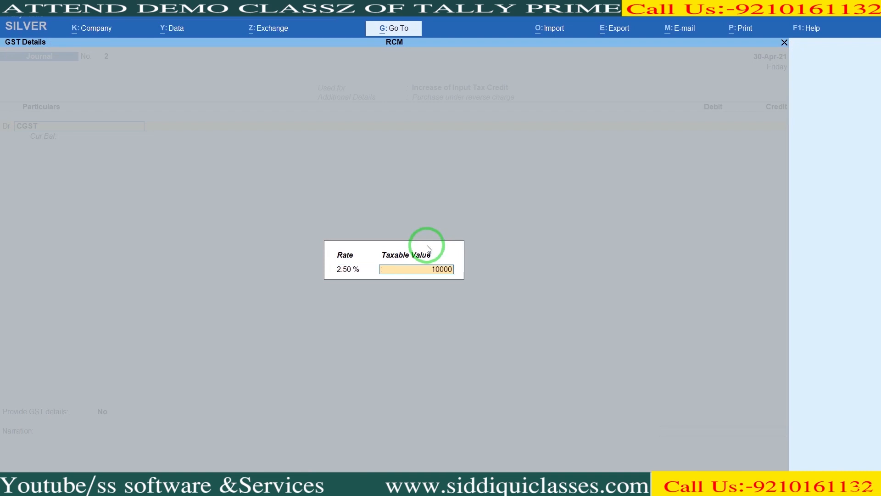
pyautogui.press('Return')
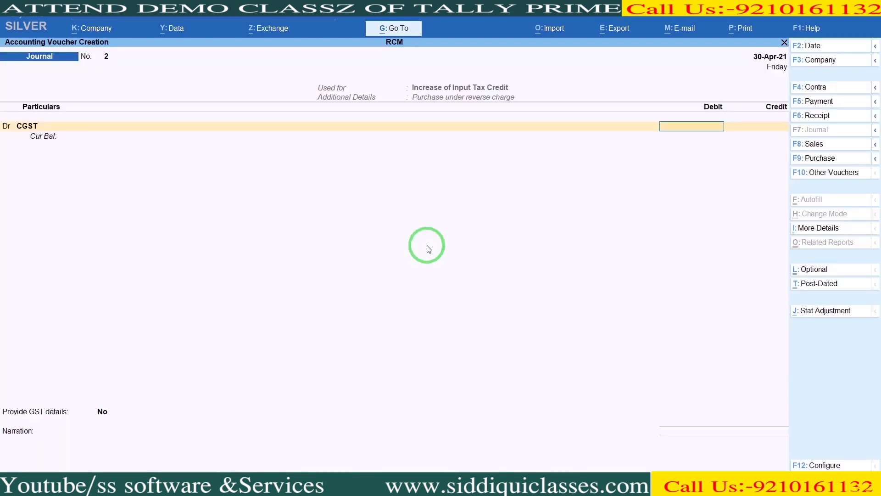
pyautogui.write('250')
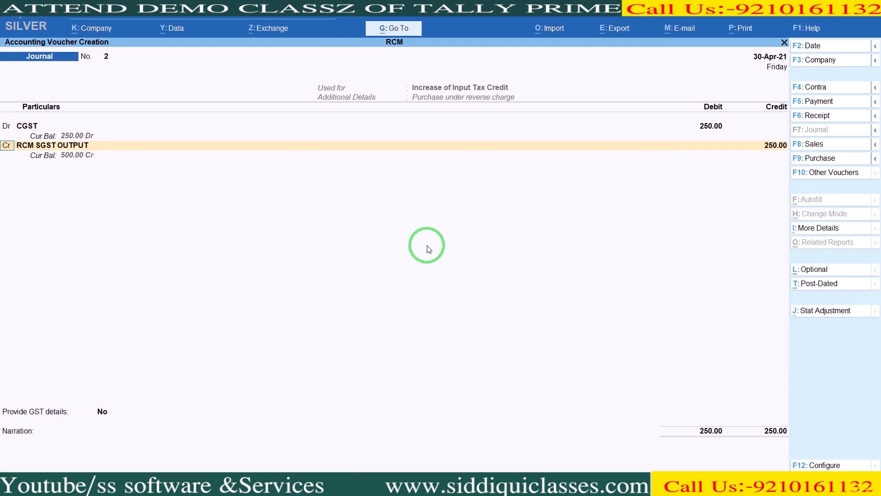
# Add a second debit line for SGST with 250 at 2.5% on a taxable value of 10,000
pyautogui.write('DR')
pyautogui.press('Return')
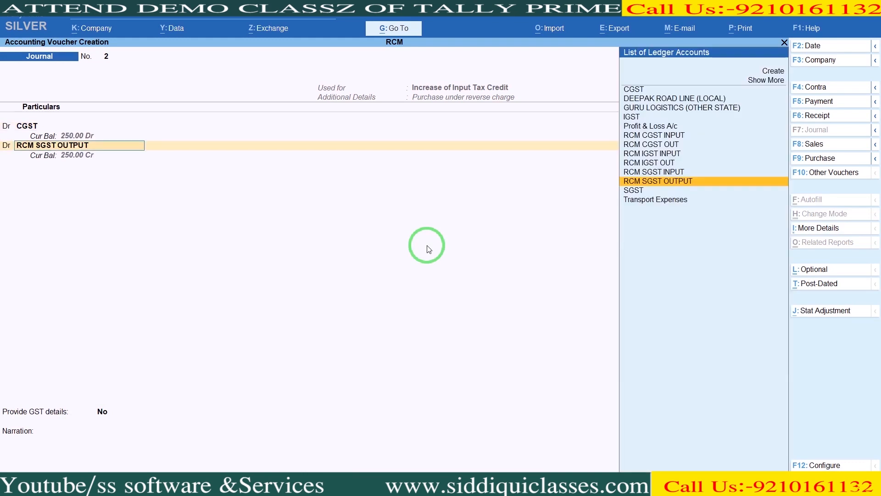
pyautogui.press('Down')
pyautogui.press('Return')
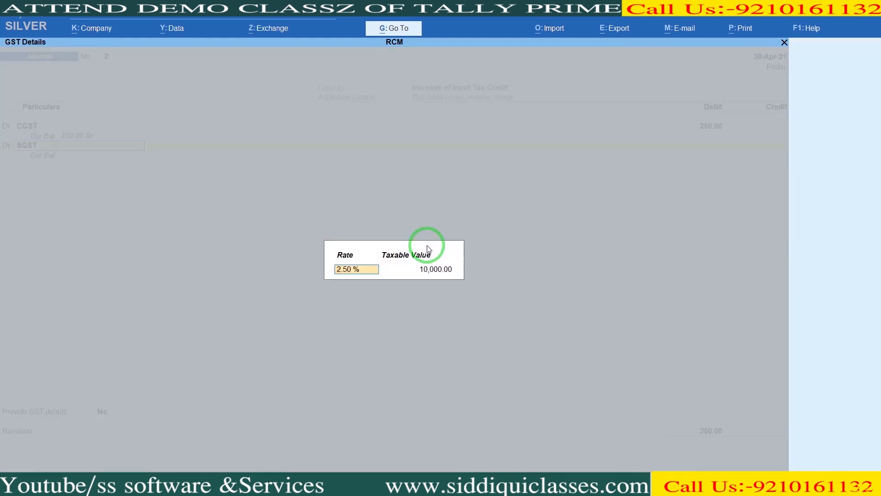
pyautogui.press('Return')
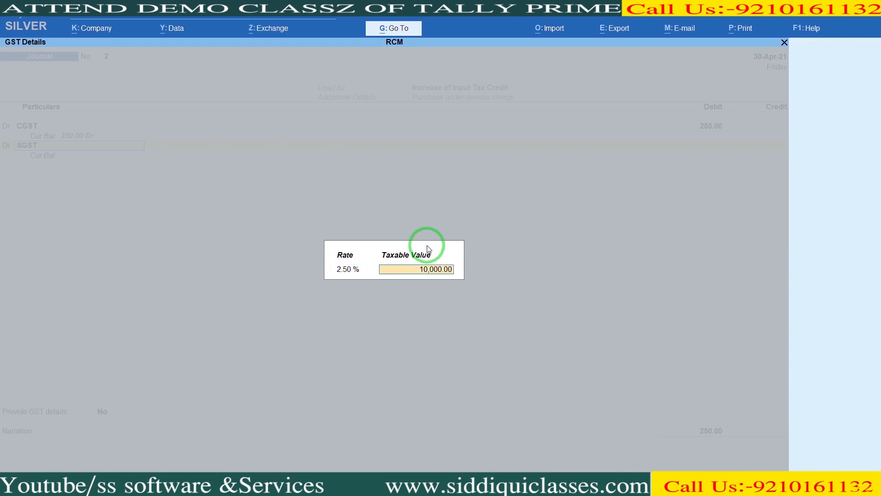
pyautogui.press('Return')
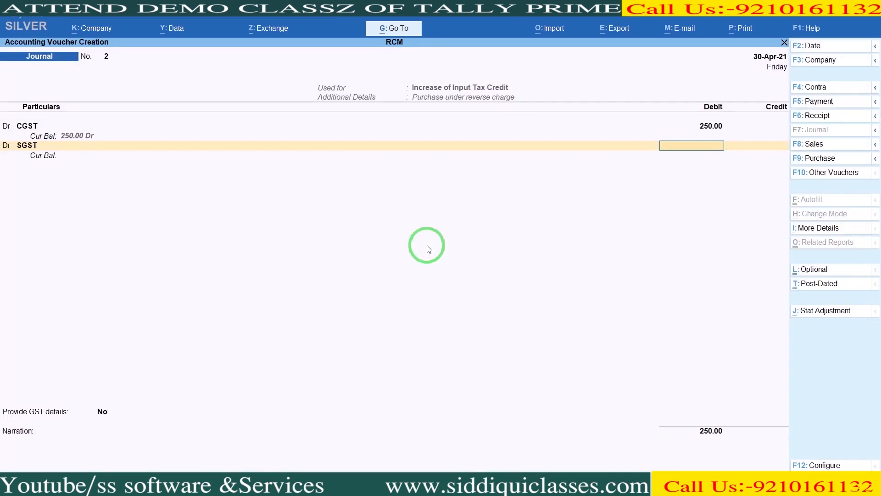
pyautogui.write('250')
pyautogui.press('Return')
# Credit the RCM CGST INPUT ledger with 250
pyautogui.press('Return')
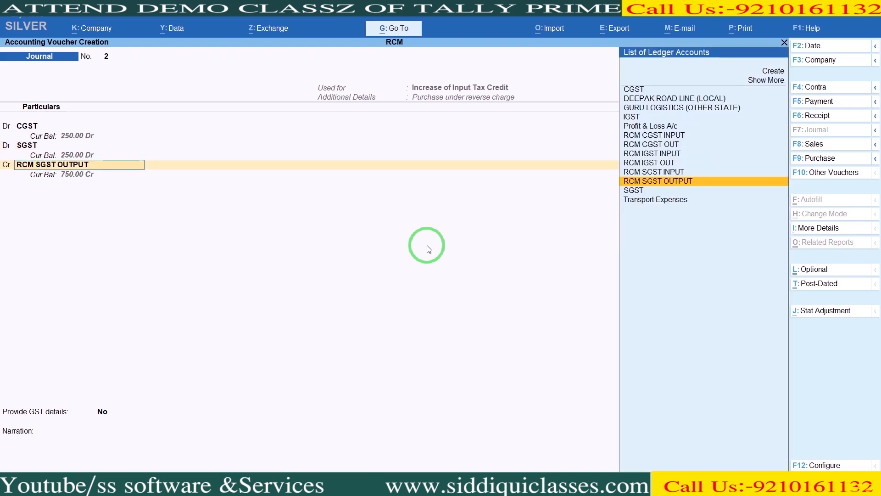
pyautogui.press('Up')
pyautogui.press('Up')
pyautogui.press('Up')
pyautogui.press('Up')
pyautogui.press('Up')
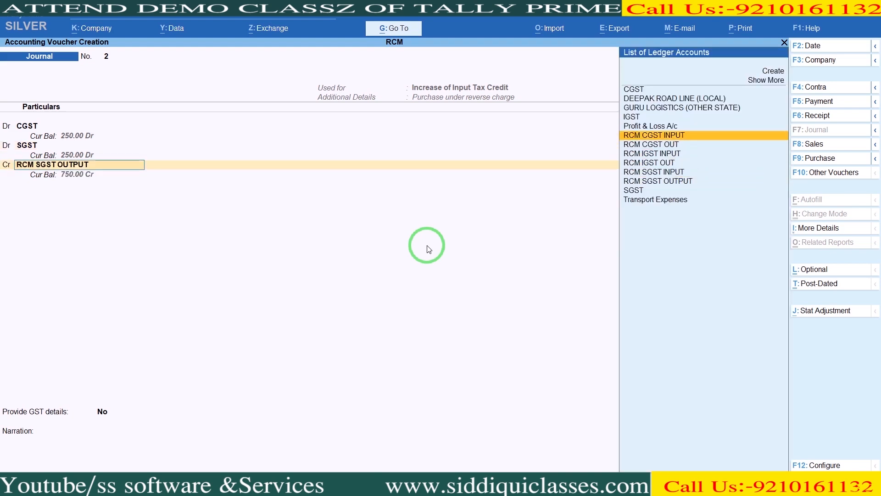
pyautogui.press('Return')
pyautogui.write('250')
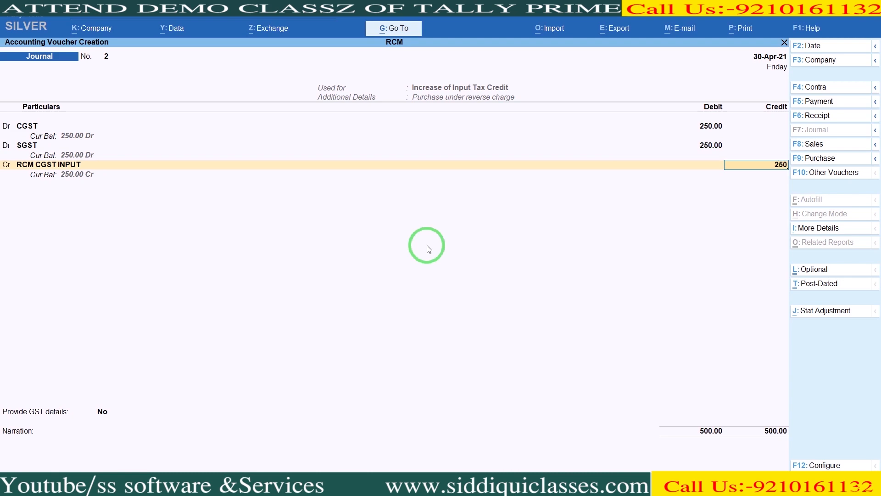
pyautogui.press('Return')
# Credit the RCM SGST INPUT ledger with the remaining 250
pyautogui.write('c')
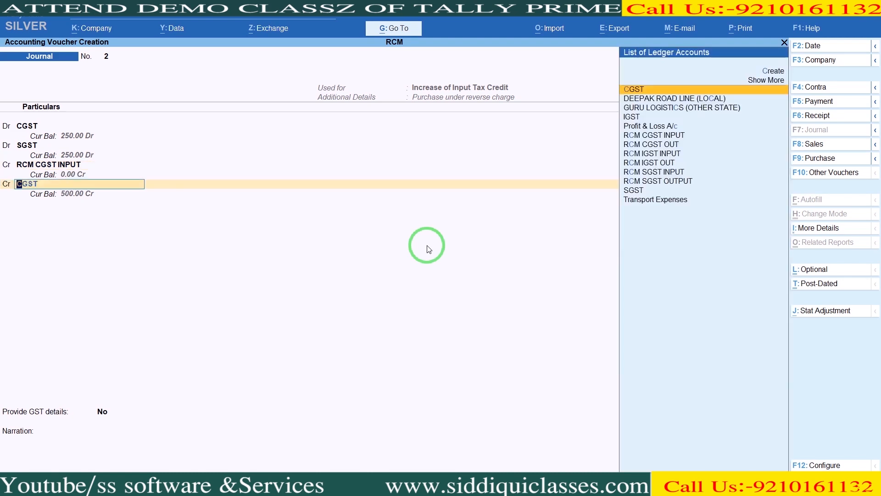
pyautogui.write('rc')
pyautogui.press('Down')
pyautogui.press('Down')
pyautogui.press('Down')
pyautogui.press('Down')
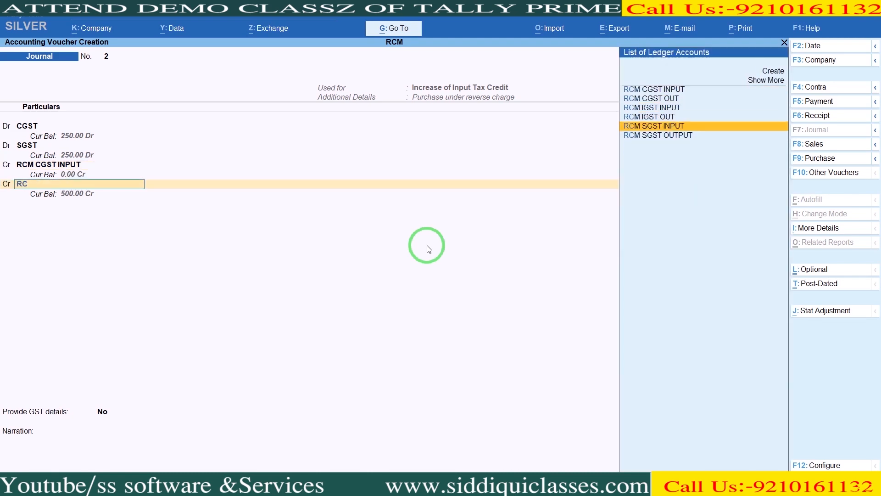
pyautogui.press('Return')
pyautogui.press('Return')
pyautogui.press('Return')
pyautogui.press('Return')
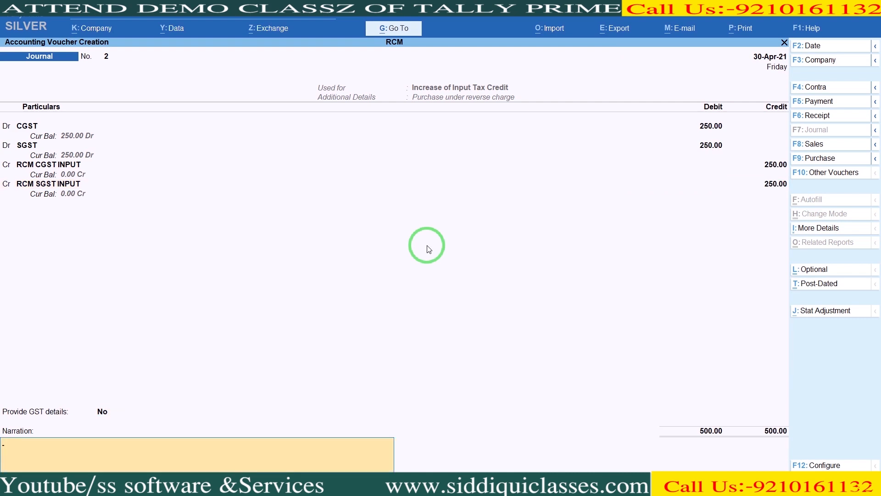
# Set Provide GST details to Yes and accept the reverse charge period 1-Apr-21 to 30-Apr-21
pyautogui.press('BackSpace')
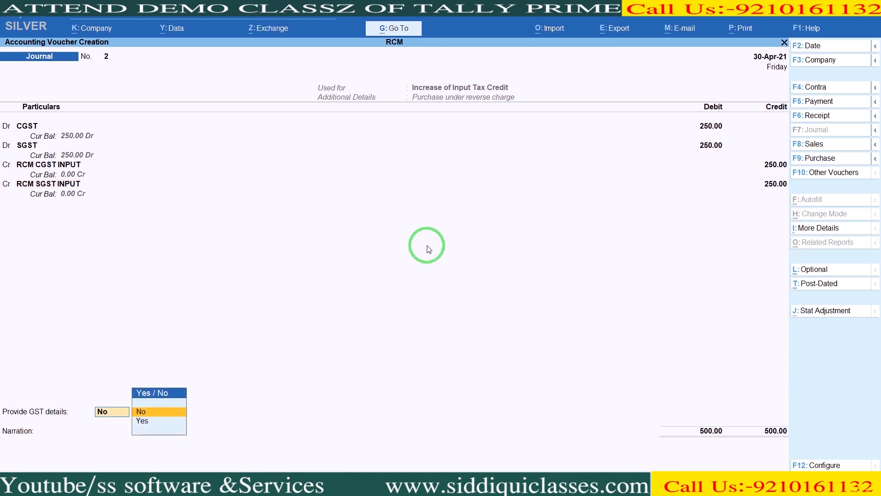
pyautogui.press('Down')
pyautogui.press('Return')
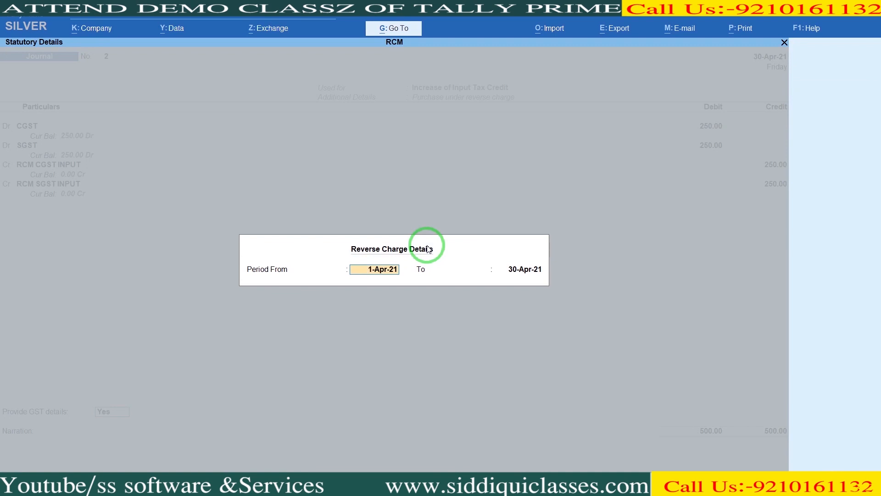
pyautogui.press('Return')
pyautogui.press('Return')
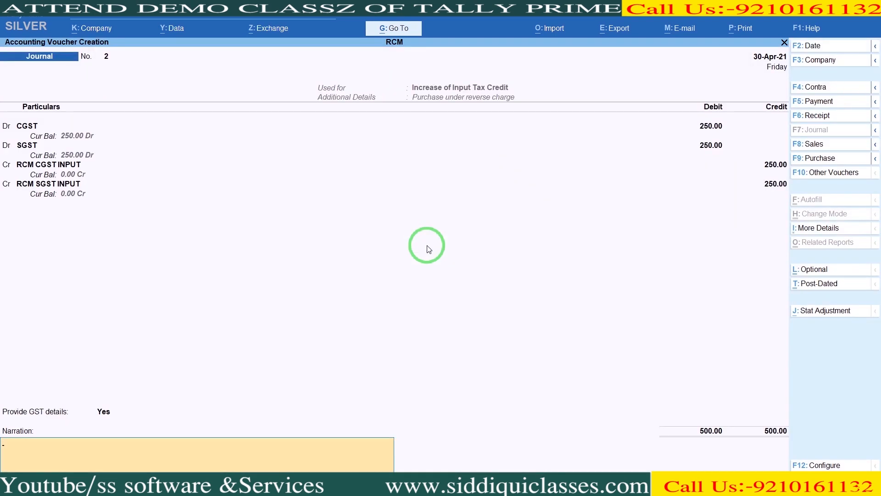
# Save the input tax credit journal without a narration and return to the GSTR-3B summary
pyautogui.press('Return')
pyautogui.press('Return')
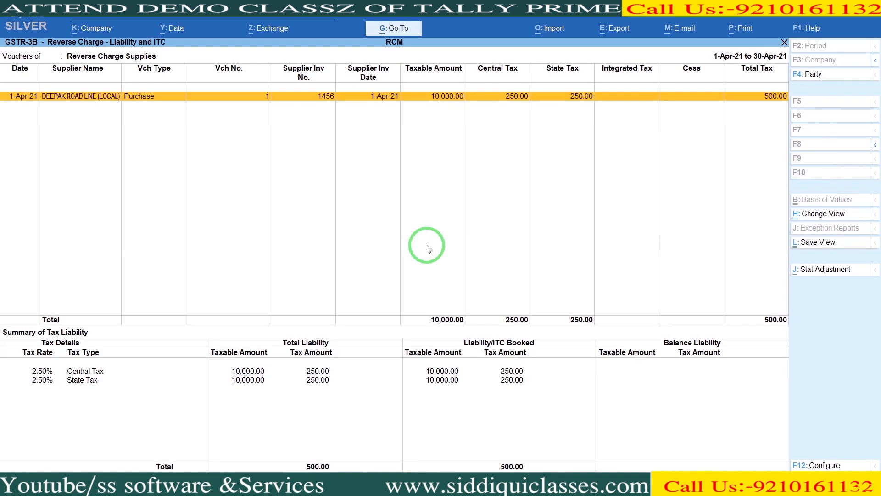
pyautogui.press('Escape')
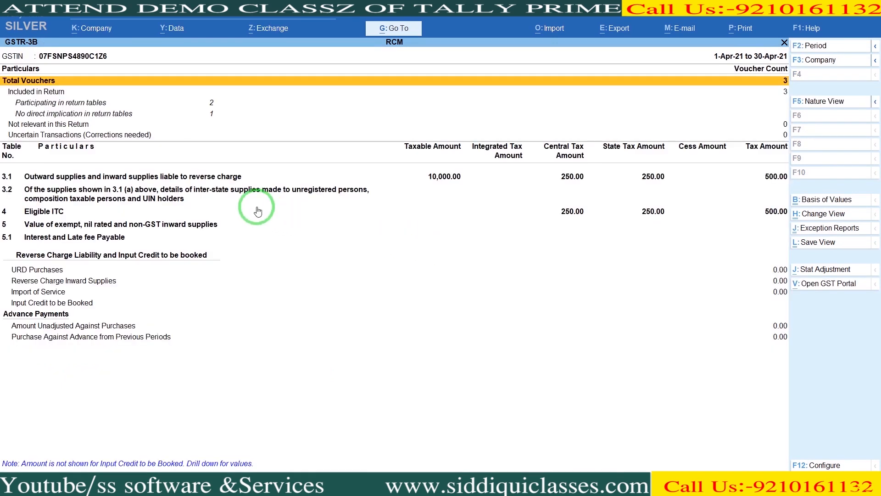
# Check the Eligible ITC row in the GSTR-3B summary and return to the Gateway of Tally
pyautogui.click(40, 216)
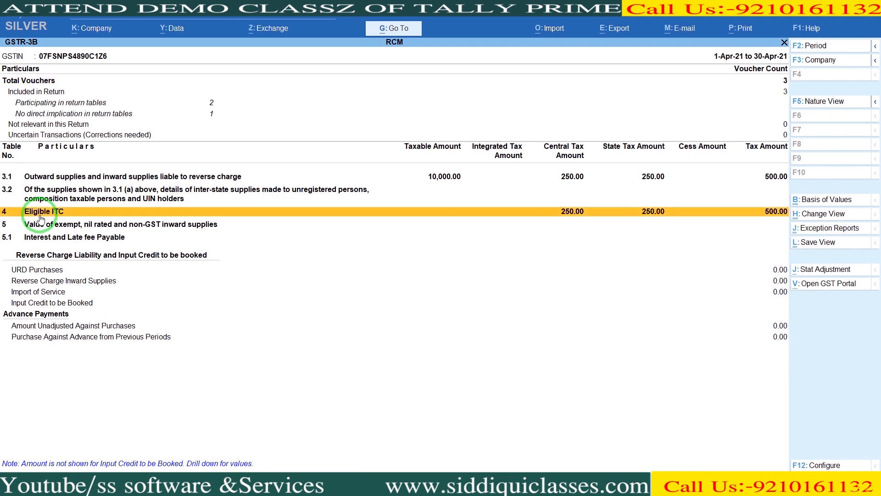
pyautogui.press('Escape')
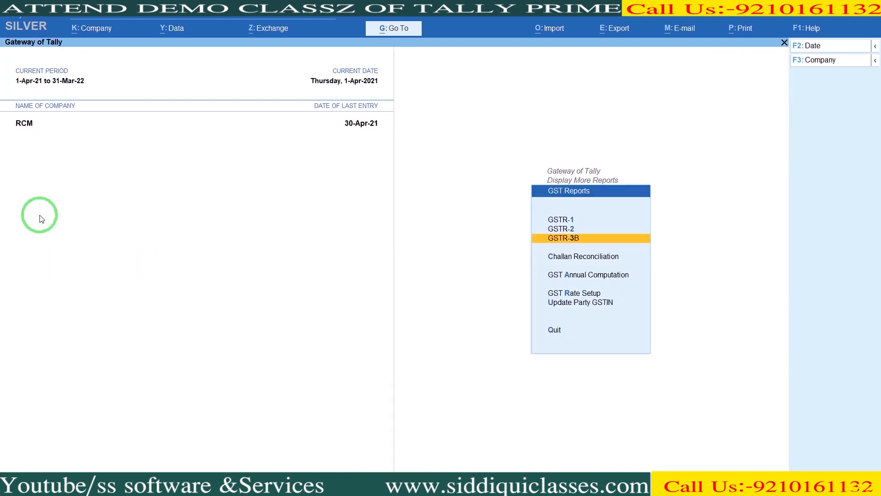
pyautogui.press('Escape')
pyautogui.press('Escape')
# Examine the Duties & Taxes ledger balances under Current Liabilities in the Balance Sheet, and return to the Gateway of Tally
pyautogui.press('Up')
pyautogui.press('Up')
pyautogui.press('Up')
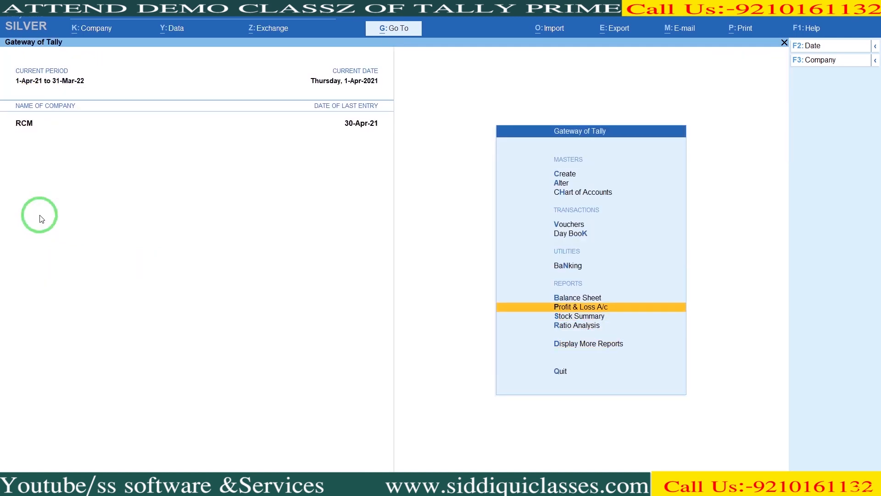
pyautogui.press('Return')
pyautogui.press('Down')
pyautogui.press('Down')
pyautogui.press('Return')
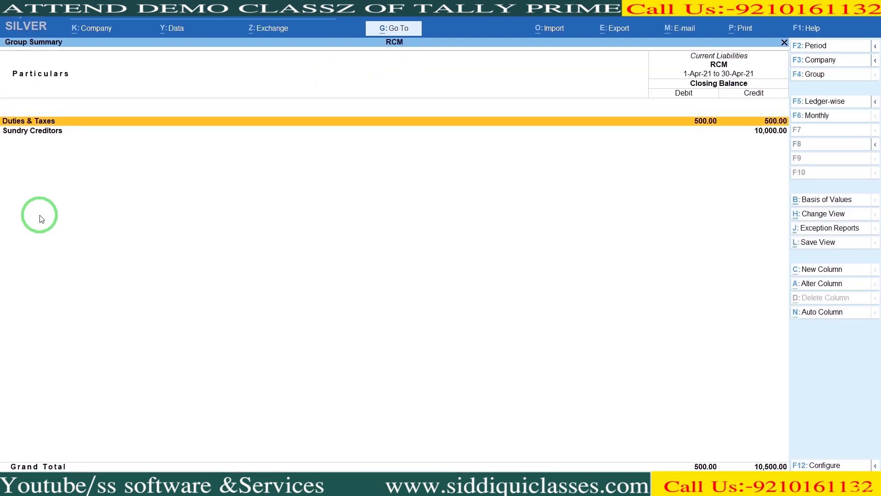
pyautogui.press('Return')
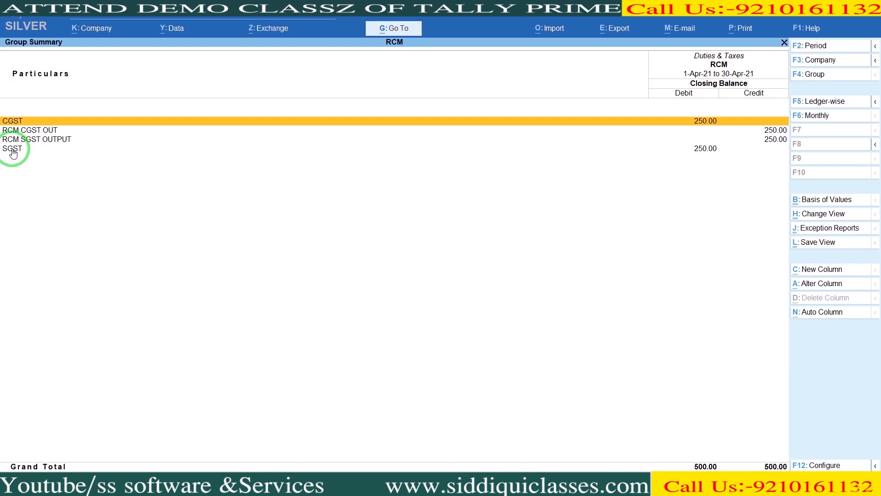
pyautogui.press('Down')
pyautogui.press('Escape')
pyautogui.press('Escape')
pyautogui.press('Escape')
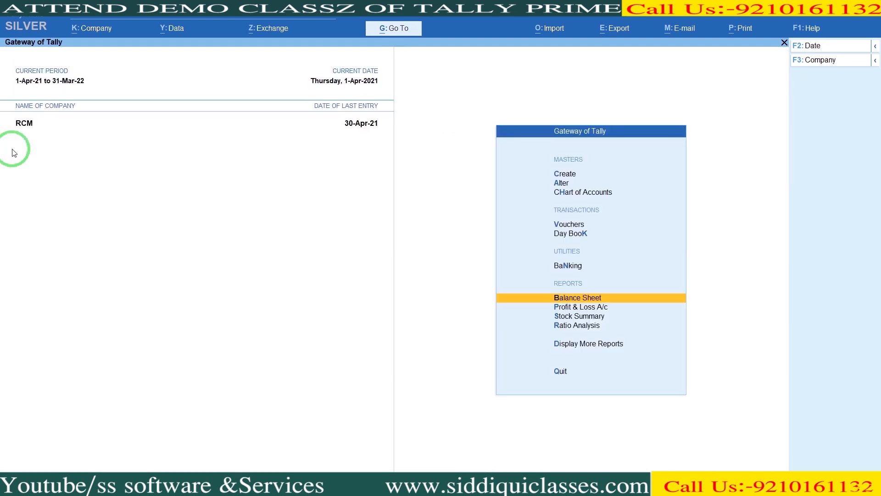
# Start a payment voucher with PNB BANK as the paying account
pyautogui.press('Up')
pyautogui.press('Up')
pyautogui.press('Up')
pyautogui.press('Return')
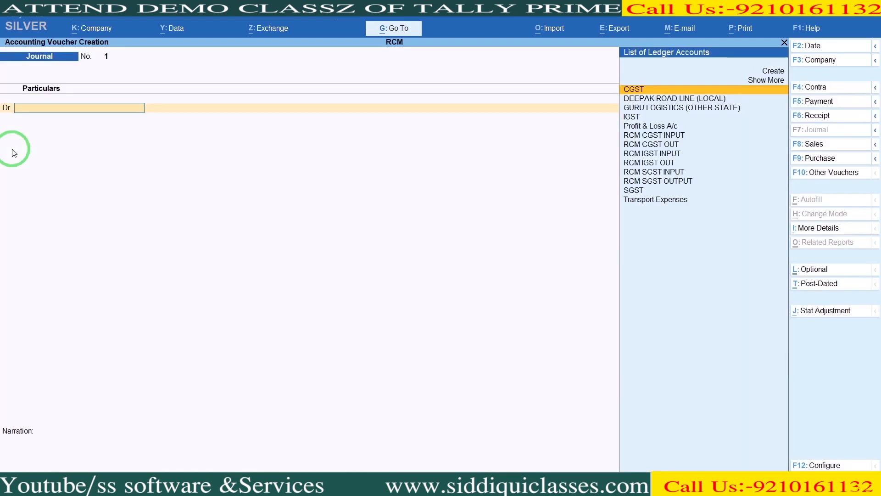
pyautogui.press('F5')
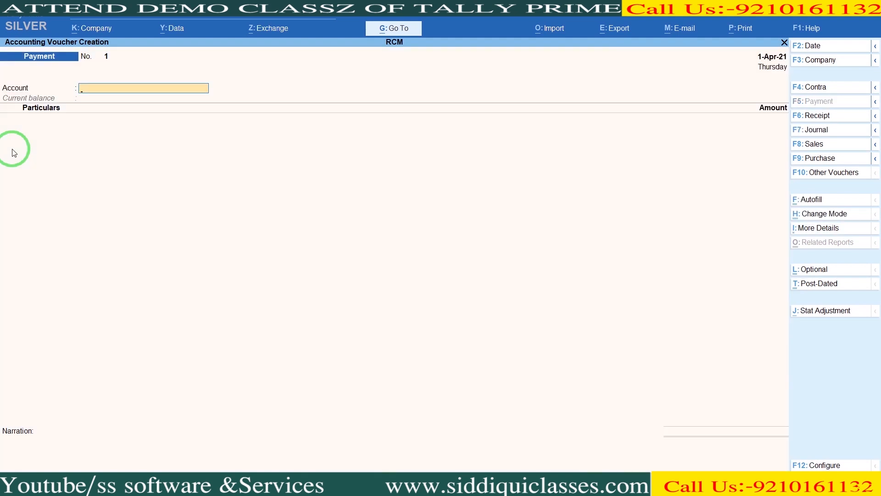
pyautogui.write('P')
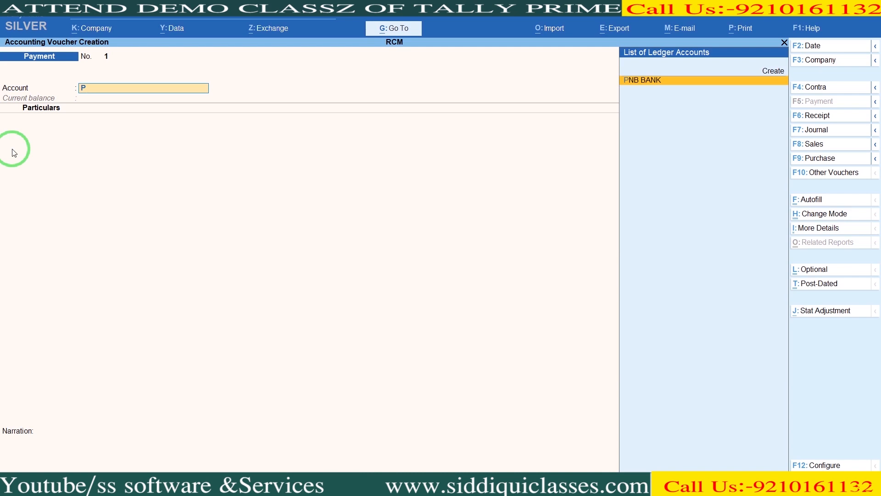
pyautogui.press('Return')
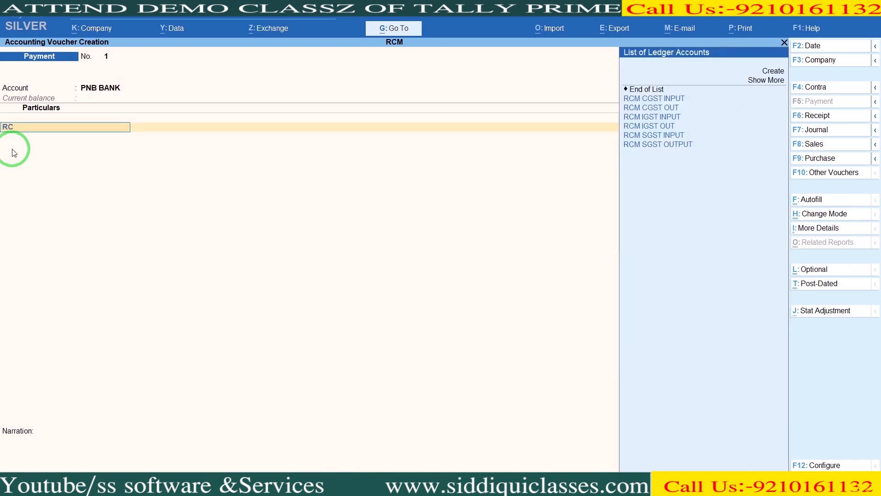
# Enter the RCM CGST OUT ledger in the payment voucher with an amount of 250
pyautogui.press('Down')
pyautogui.press('Down')
pyautogui.press('Return')
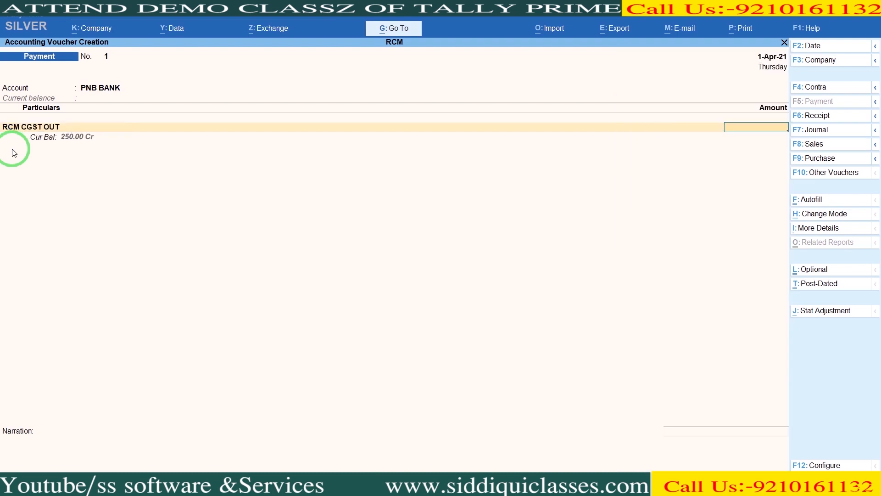
pyautogui.write('250')
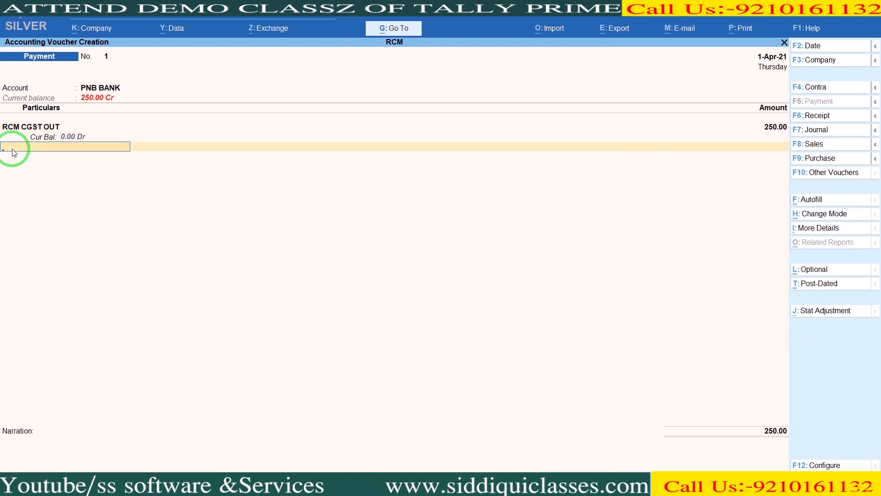
# Add the RCM SGST OUTPUT ledger to the payment voucher with an amount of 250
pyautogui.write('RCM')
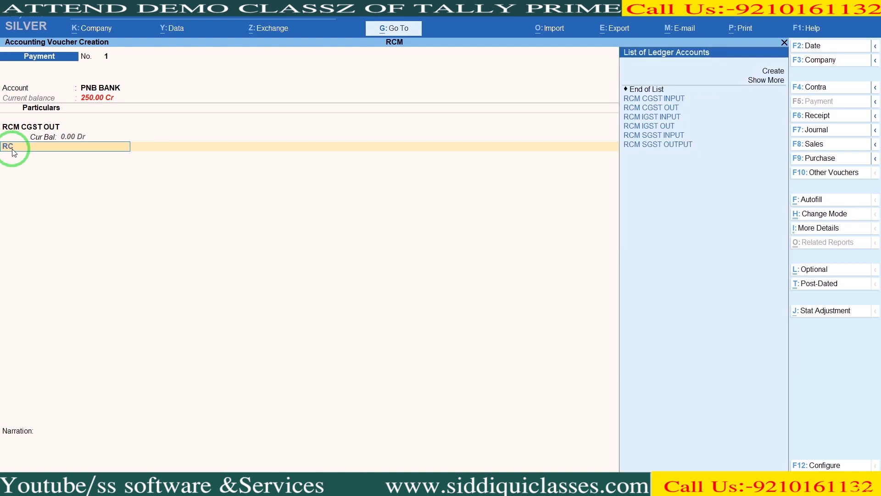
pyautogui.press('Down')
pyautogui.press('Down')
pyautogui.press('Down')
pyautogui.press('Down')
pyautogui.press('Down')
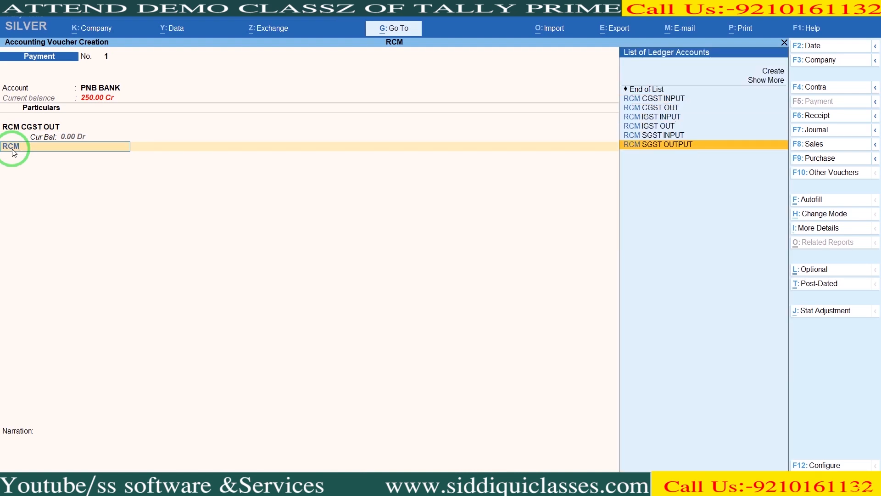
pyautogui.press('Return')
pyautogui.write('250')
pyautogui.press('Return')
# Accept the PNB BANK cheque allocation of 500, save the payment without a narration and return to the Gateway of Tally
pyautogui.press('Return')
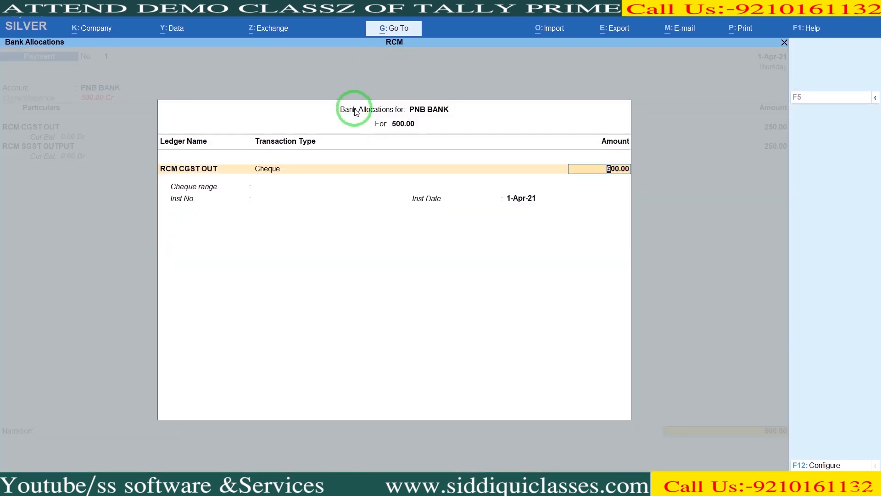
pyautogui.press('Return')
pyautogui.press('Return')
pyautogui.press('Return')
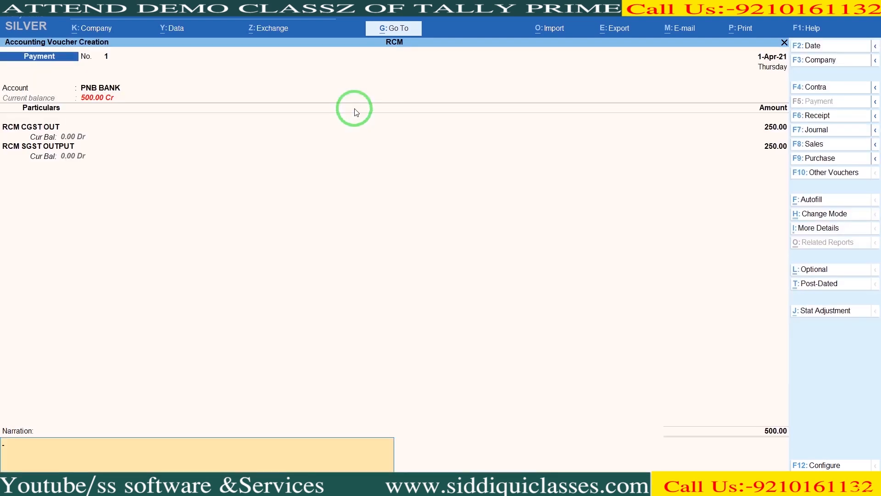
pyautogui.press('Return')
pyautogui.press('Return')
pyautogui.press('Escape')
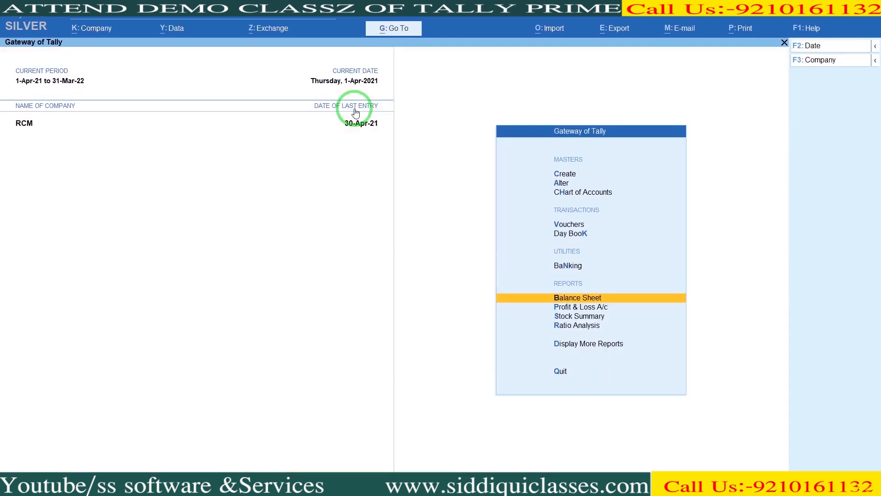
# Recheck the Duties & Taxes group in the Balance Sheet after the tax payment, and close the report
pyautogui.press('Up')
pyautogui.press('Up')
pyautogui.press('Up')
pyautogui.press('Down')
pyautogui.press('Down')
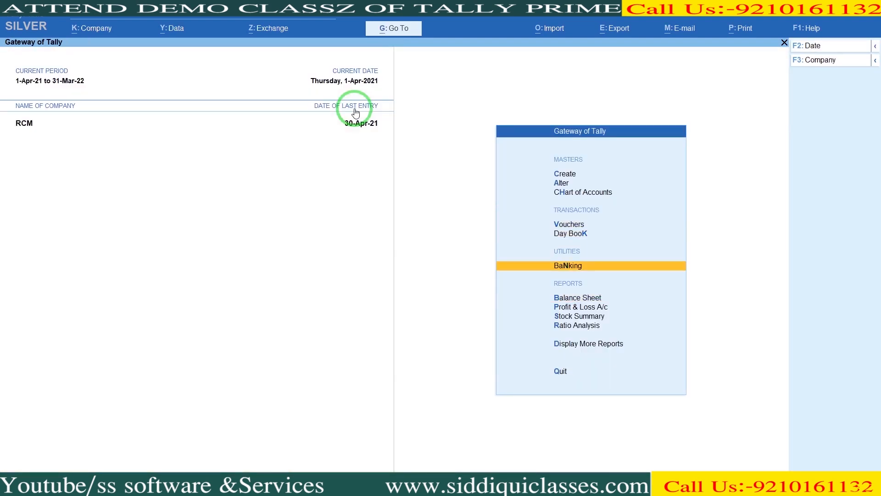
pyautogui.press('Down')
pyautogui.press('Return')
pyautogui.press('Down')
pyautogui.press('Down')
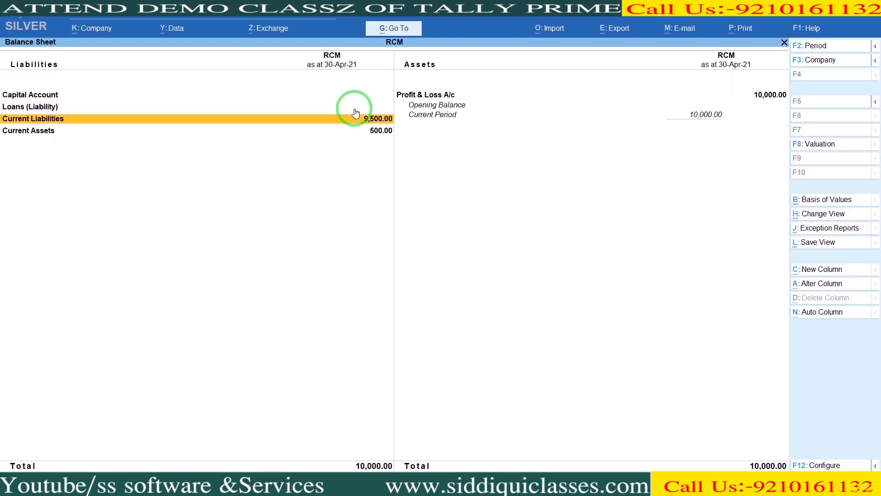
pyautogui.press('Return')
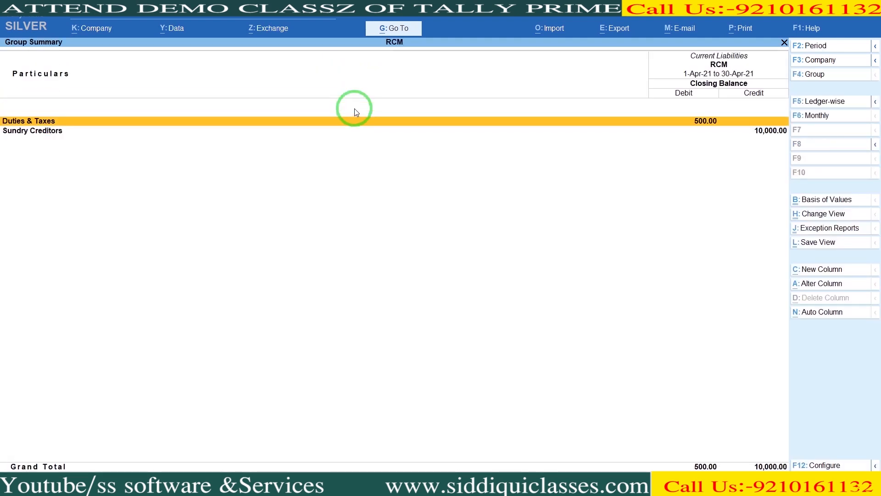
pyautogui.press('Return')
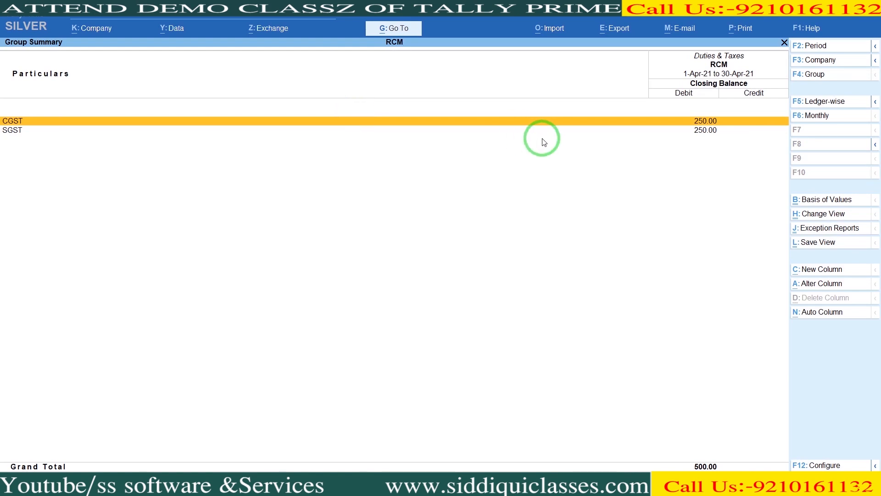
pyautogui.press('Escape')
pyautogui.press('Escape')
pyautogui.press('Escape')
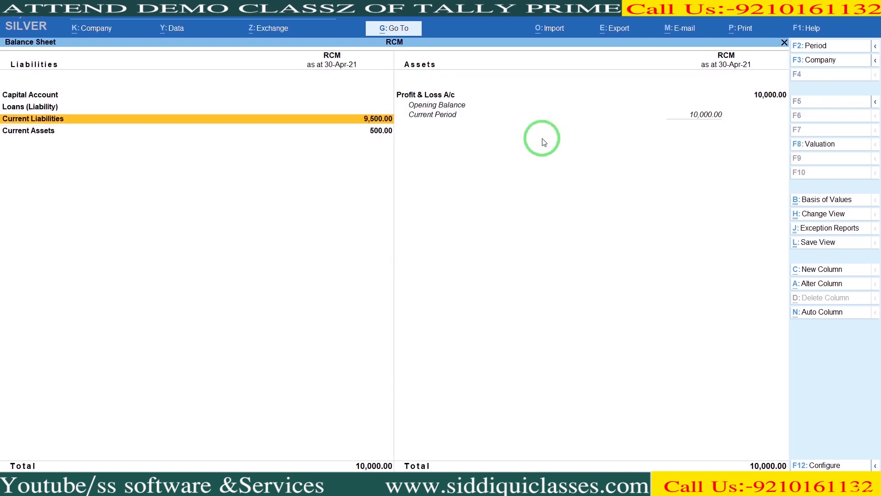
# Open the GSTR-3B return from the GST reports
pyautogui.press('Down')
pyautogui.press('Down')
pyautogui.press('Down')
pyautogui.press('Down')
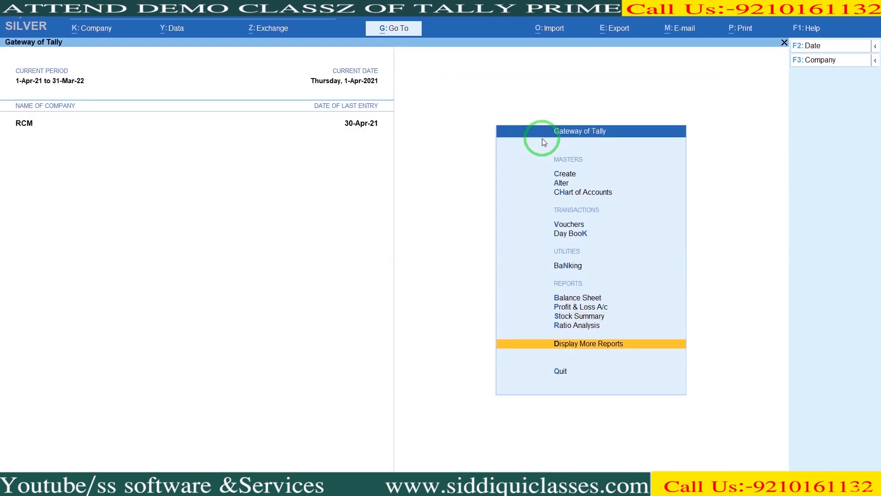
pyautogui.press('Return')
pyautogui.press('Down')
pyautogui.press('Down')
pyautogui.press('Down')
pyautogui.press('Down')
pyautogui.press('Down')
pyautogui.press('Down')
pyautogui.press('Down')
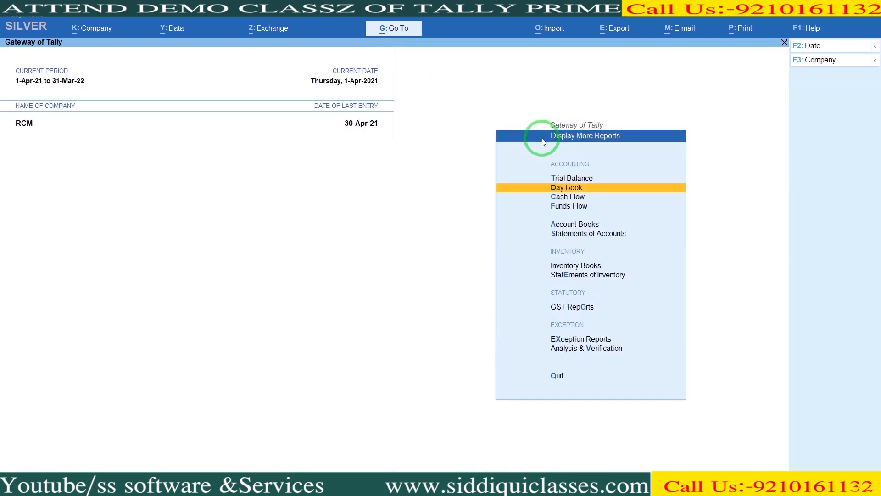
pyautogui.press('Down')
pyautogui.press('Return')
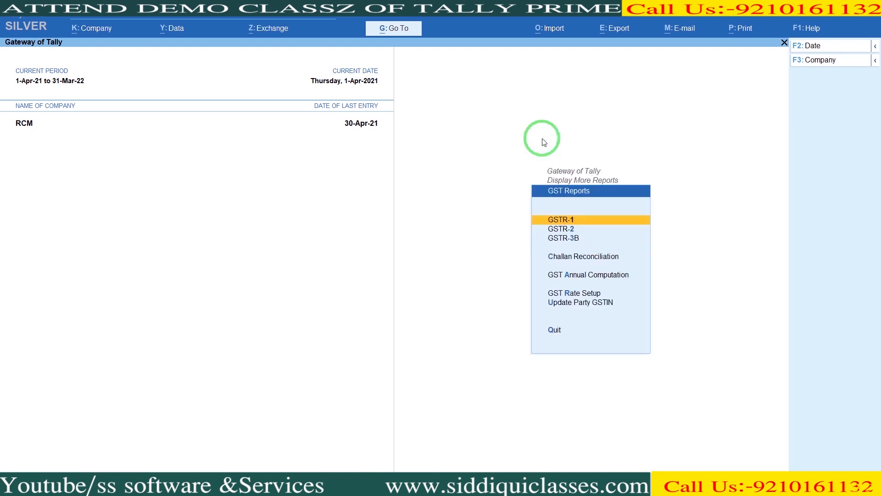
pyautogui.press('Down')
pyautogui.press('Down')
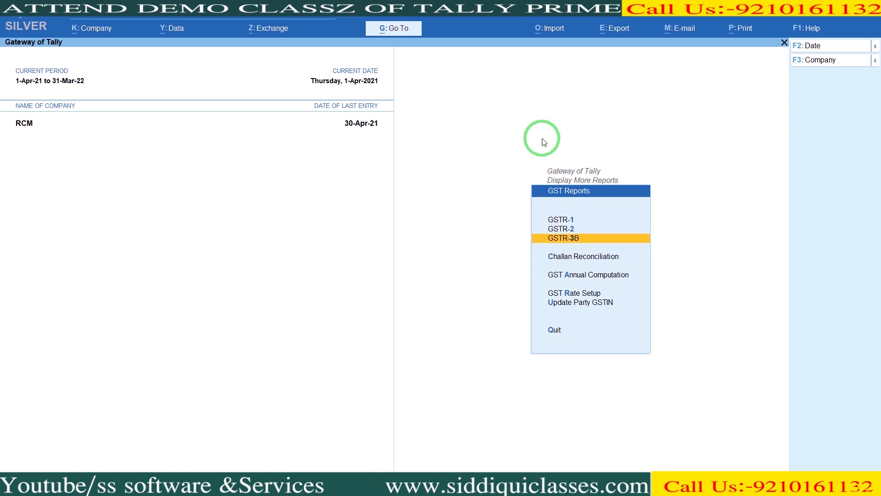
pyautogui.press('Return')
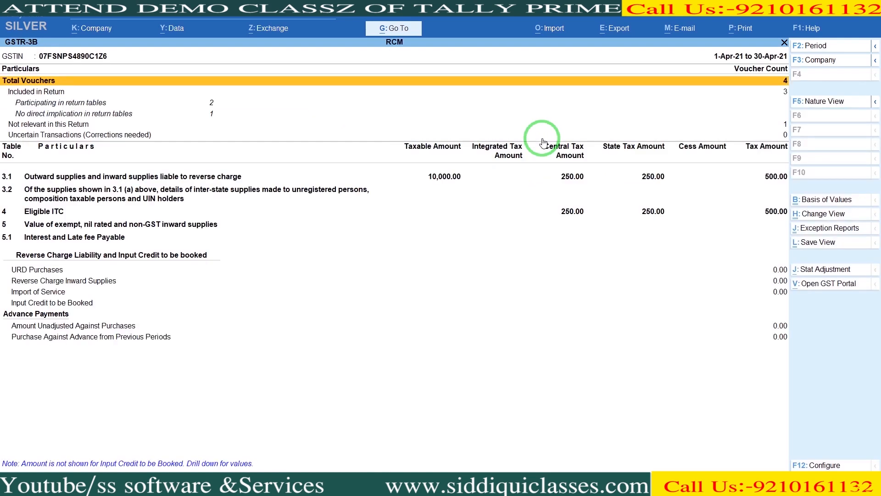
# Review the GSTR-3B summary down to the Eligible ITC row, and switch to the desktop
pyautogui.press('Down')
pyautogui.press('Down')
pyautogui.press('Down')
pyautogui.press('Down')
pyautogui.press('Down')
pyautogui.press('Down')
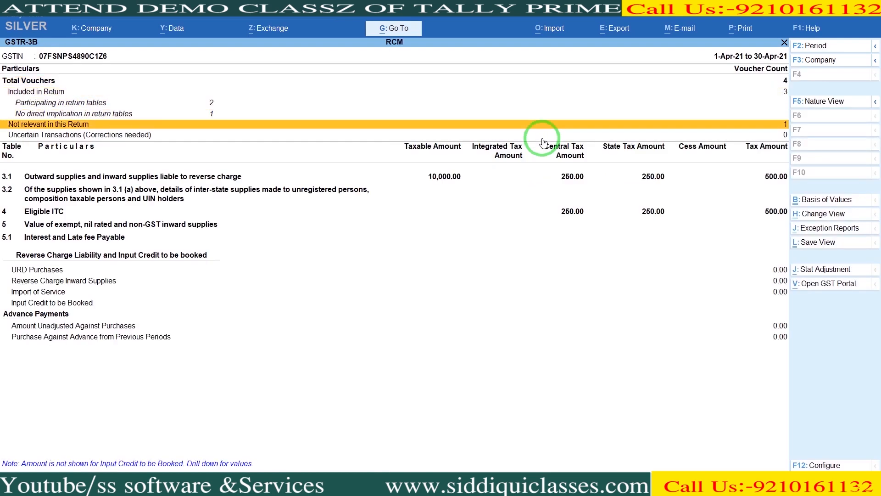
pyautogui.press('Down')
pyautogui.press('Down')
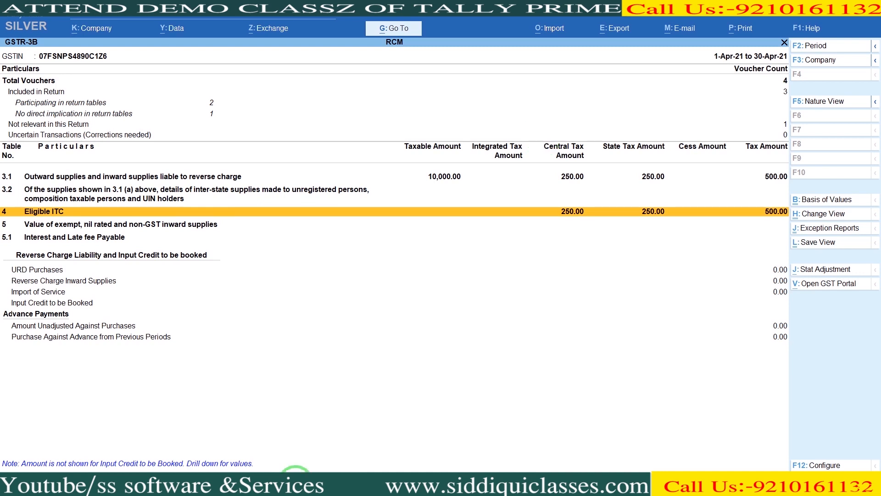
pyautogui.click(296, 485)
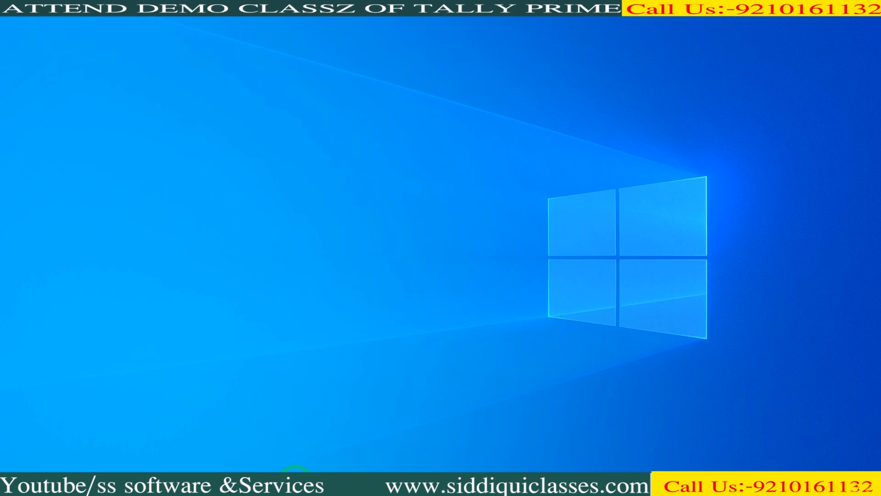